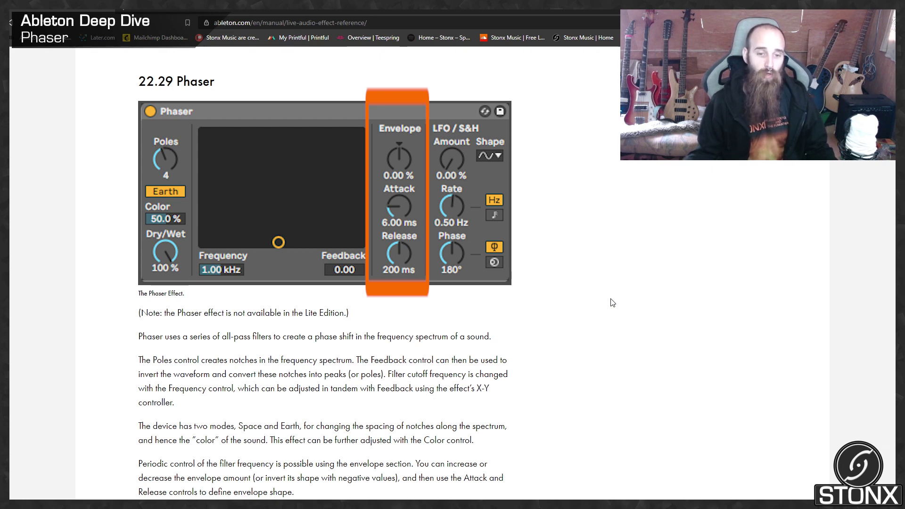
# - Read the Phaser section of the Ableton manual, covering its envelope, LFO, phase, spin and dry/wet controls
pyautogui.scroll(-3, 612, 303)
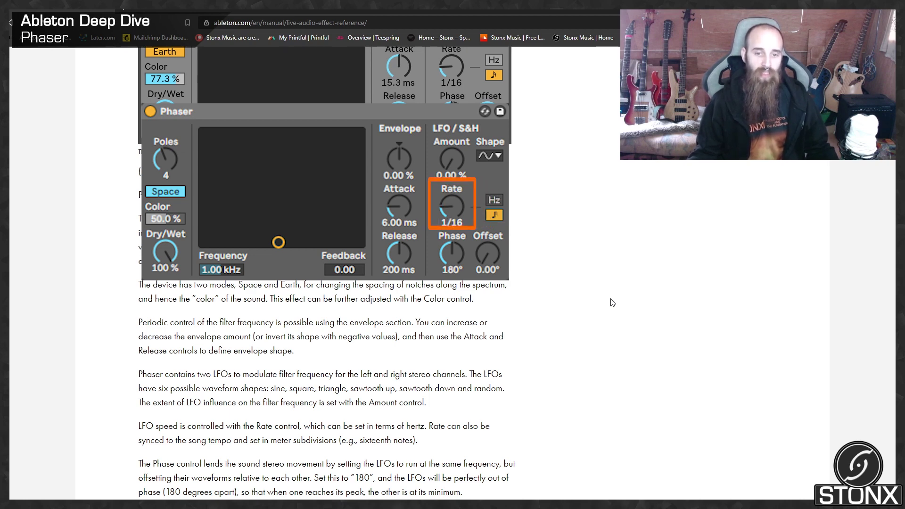
pyautogui.scroll(-2, 612, 302)
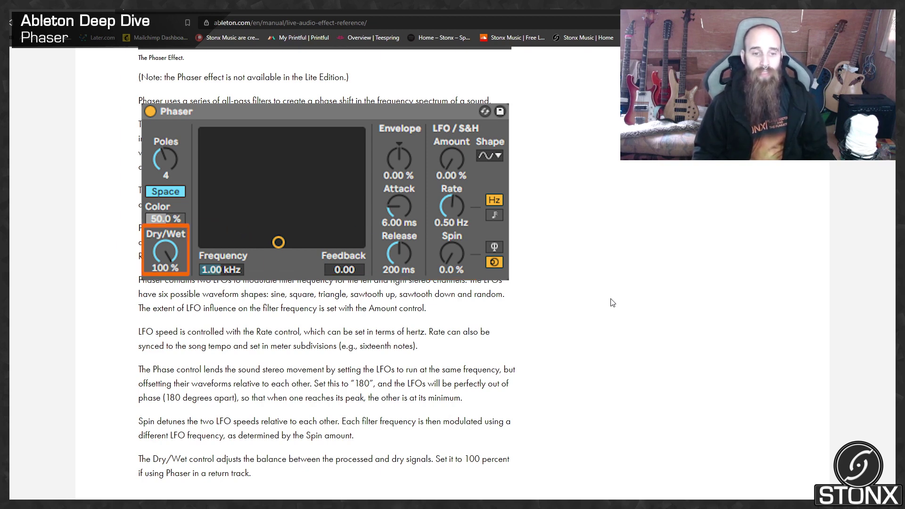
pyautogui.scroll(-2, 612, 302)
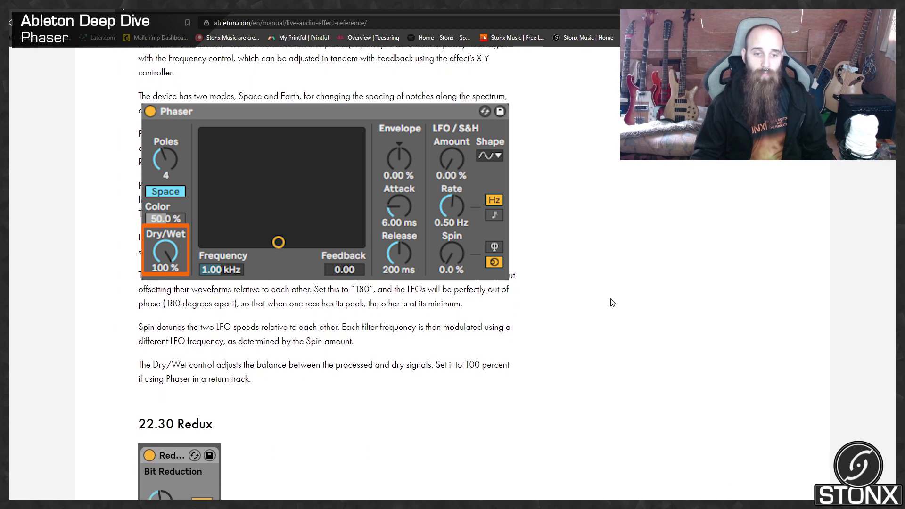
pyautogui.scroll(4, 612, 303)
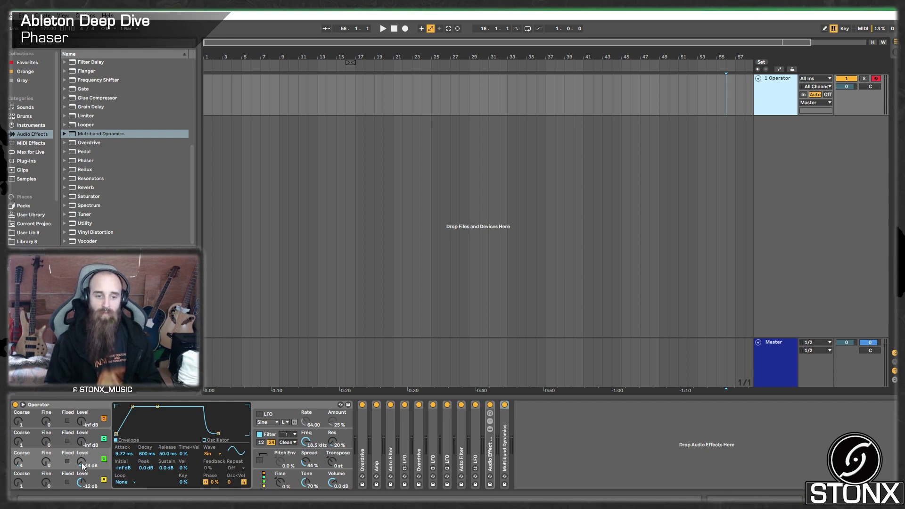
# - Unfold the Overdrive, Amp, Auto Filter and LFO devices that follow Operator to inspect their settings
pyautogui.doubleClick(364, 436)
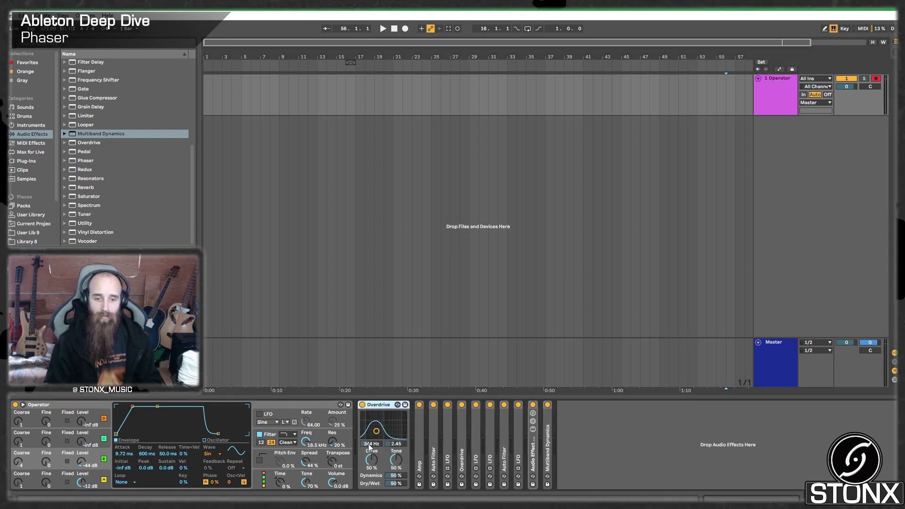
pyautogui.doubleClick(417, 441)
pyautogui.doubleClick(573, 425)
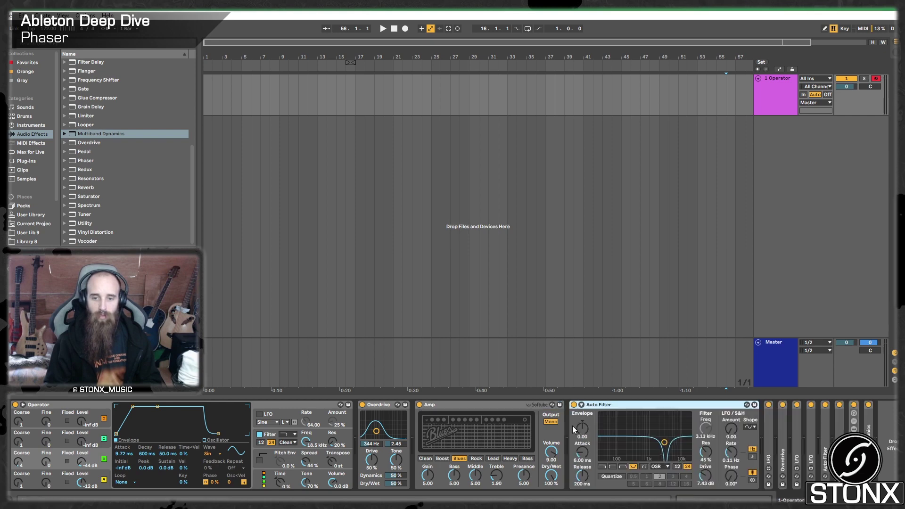
pyautogui.doubleClick(768, 437)
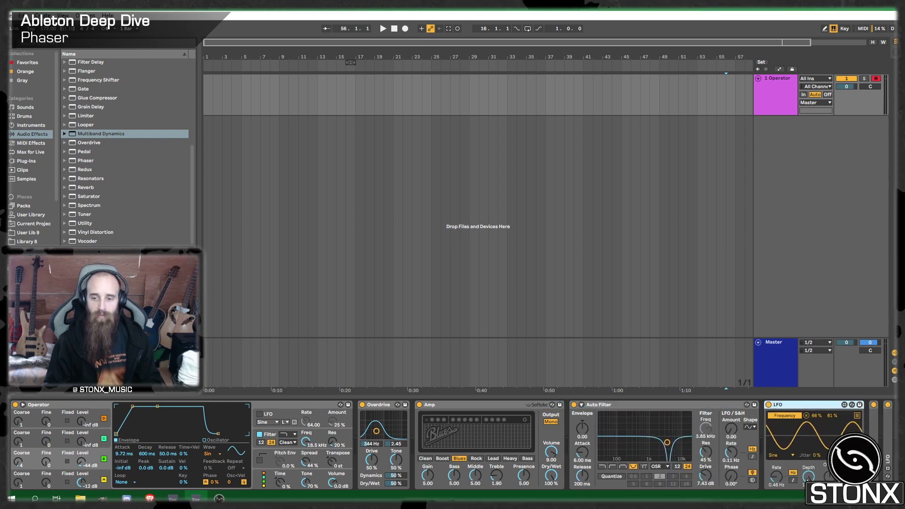
# - Unfold the second Overdrive, its two LFO modulators and the second Auto Filter further along the device chain
pyautogui.moveTo(744, 499); pyautogui.dragTo(766, 499)
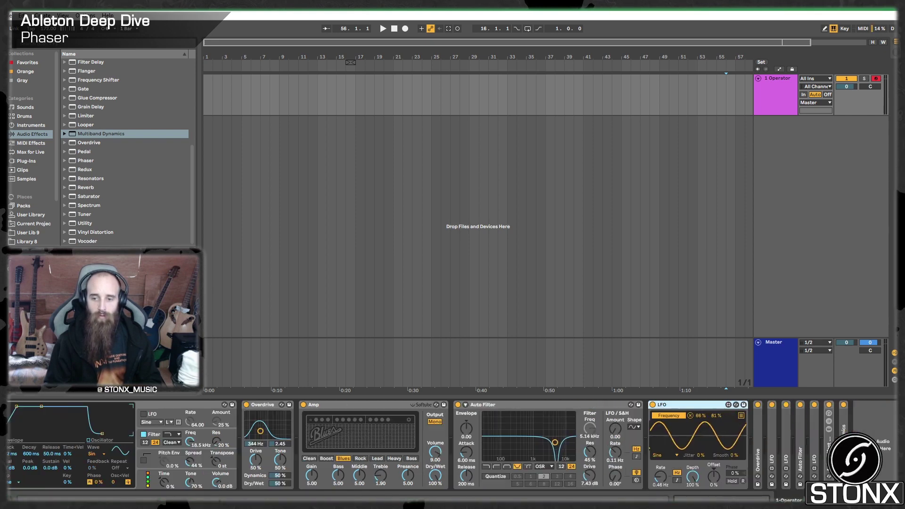
pyautogui.doubleClick(760, 455)
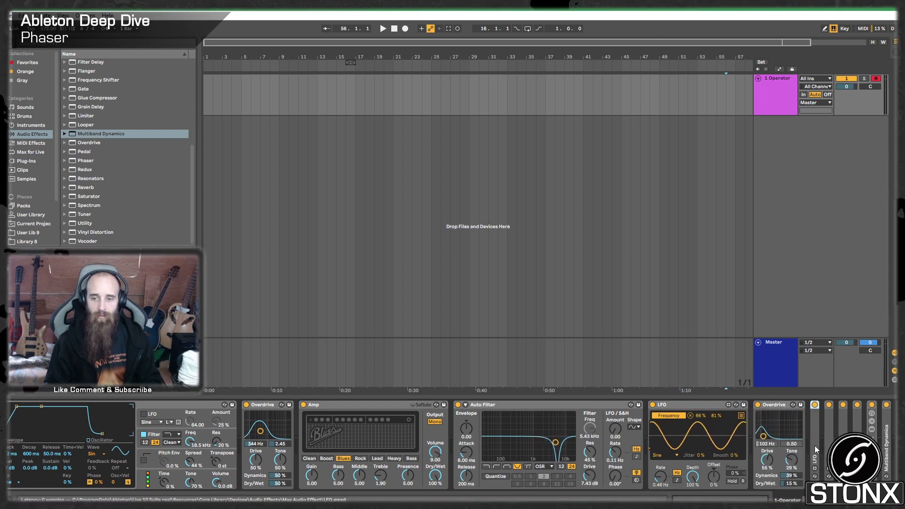
pyautogui.doubleClick(814, 452)
pyautogui.moveTo(753, 499); pyautogui.dragTo(766, 500)
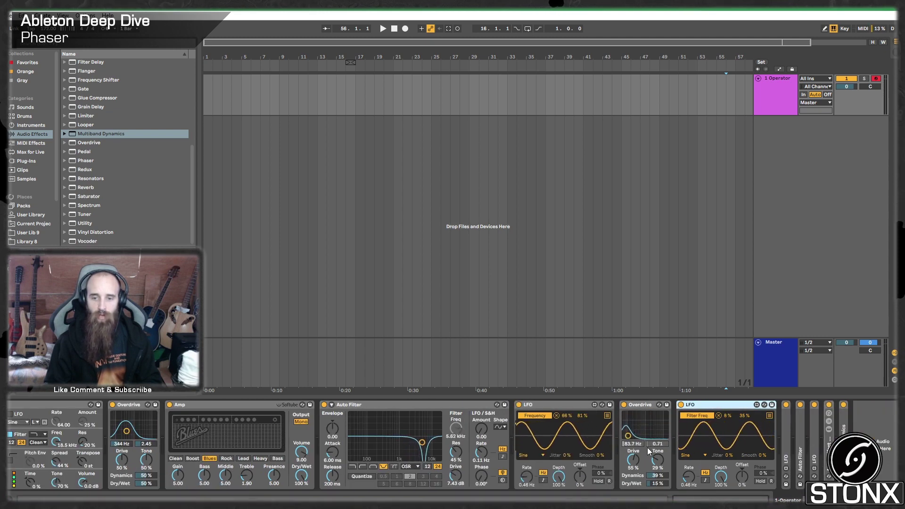
pyautogui.doubleClick(782, 428)
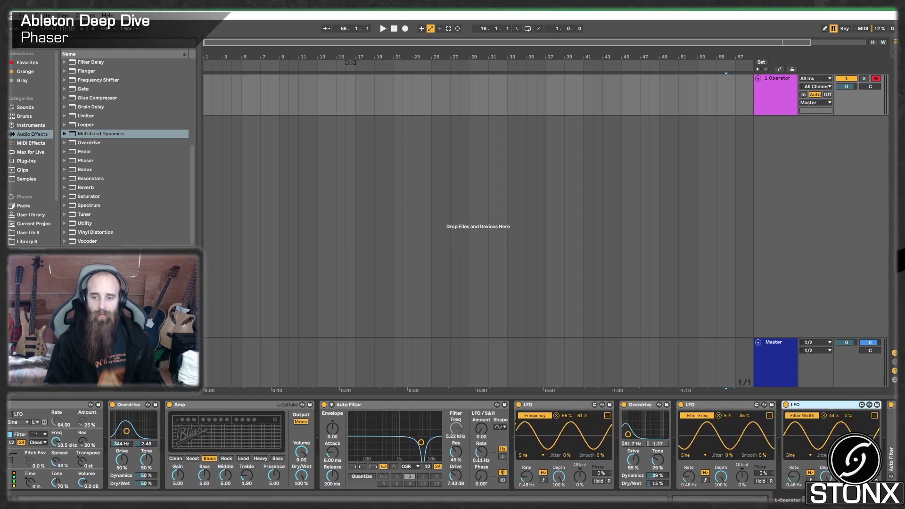
pyautogui.doubleClick(801, 439)
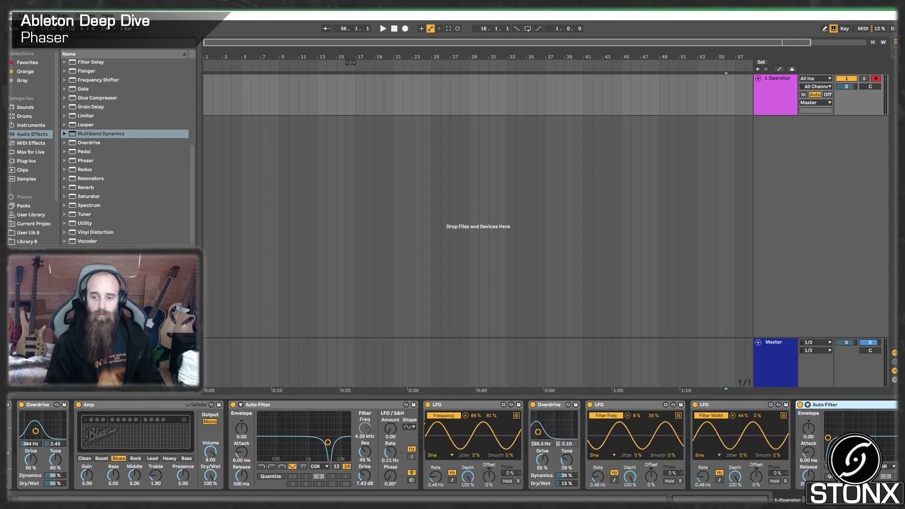
# - Inspect the last LFO, the Audio Effect Rack of OTT devices and Multiband Dynamics, leaving the rack folded
pyautogui.doubleClick(814, 439)
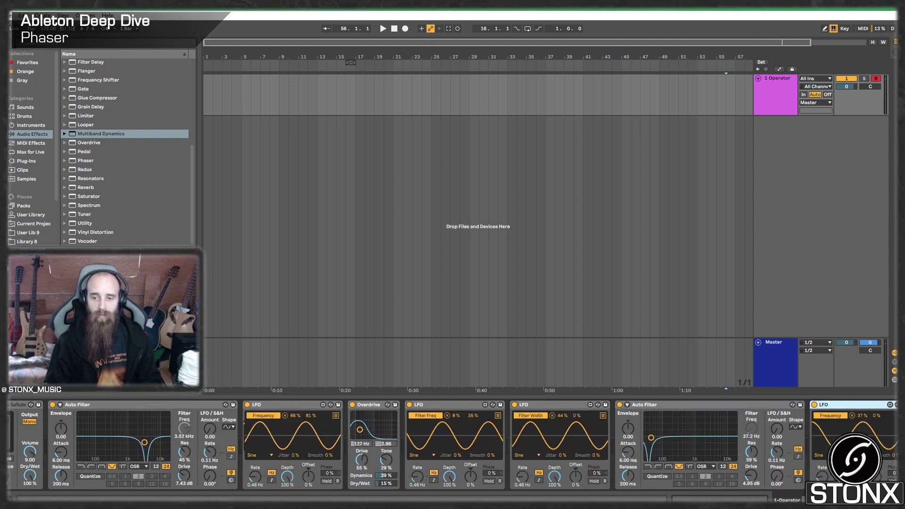
pyautogui.doubleClick(829, 440)
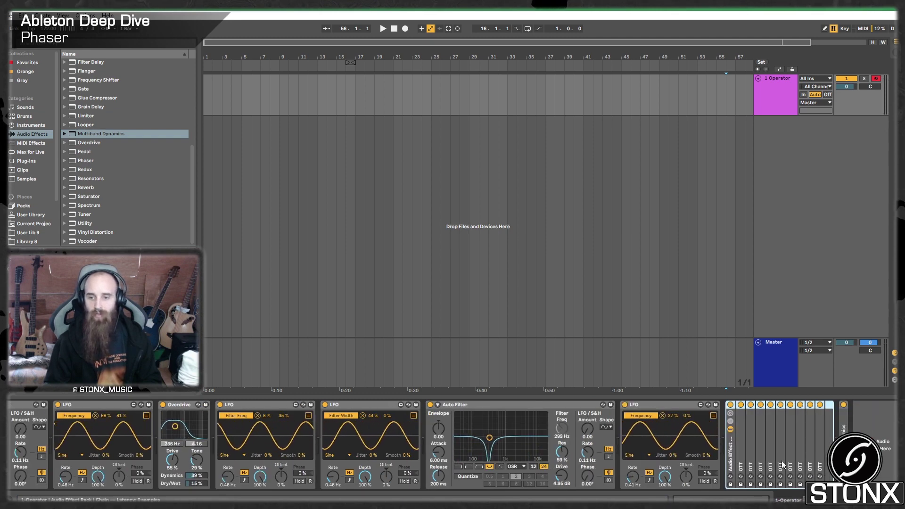
pyautogui.doubleClick(730, 450)
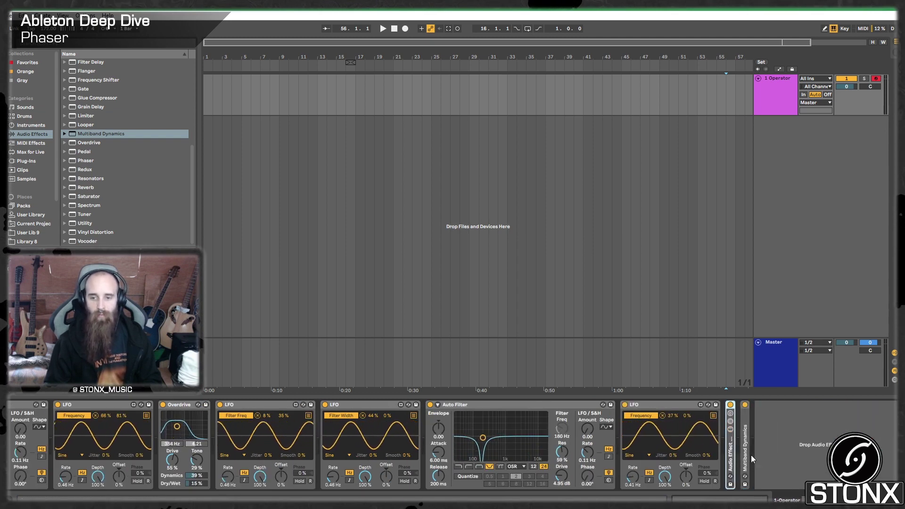
pyautogui.doubleClick(744, 451)
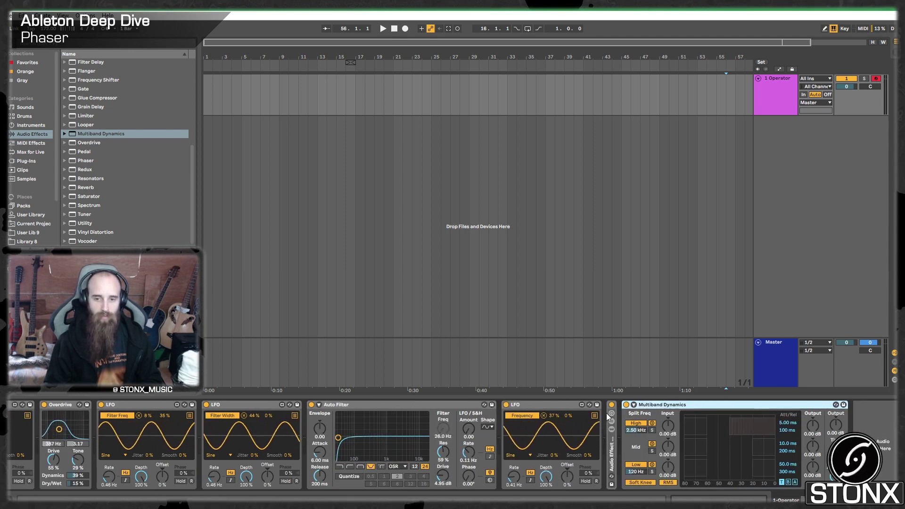
# - Group all the audio effects after Operator into a single Audio Effect Rack
pyautogui.click(807, 500)
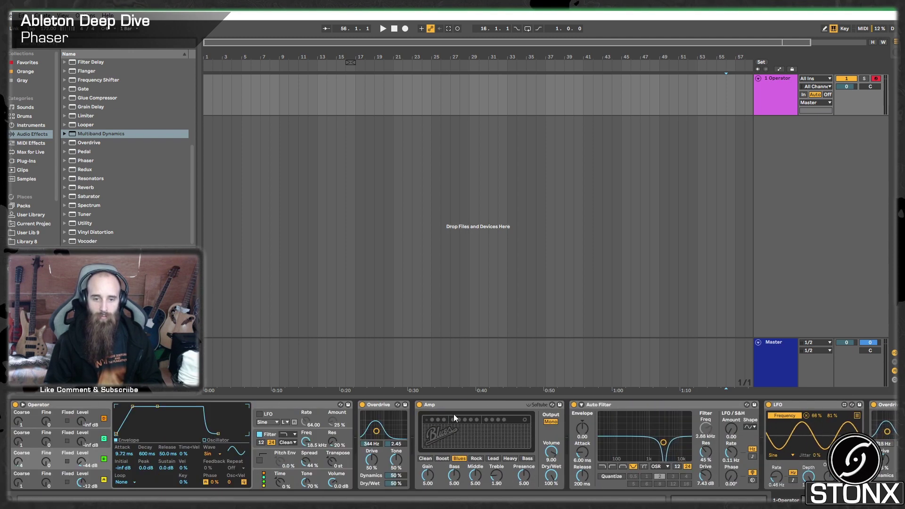
pyautogui.hotkey('ctrl', 'a')
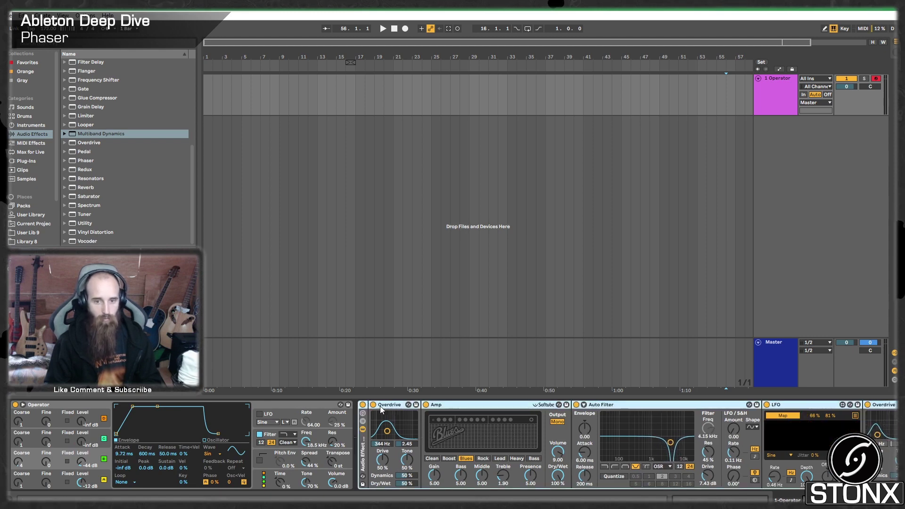
pyautogui.hotkey('ctrl', 'g')
# - Compare the Operator sound with the new rack bypassed and active, then hide the rack's devices
pyautogui.click(362, 405)
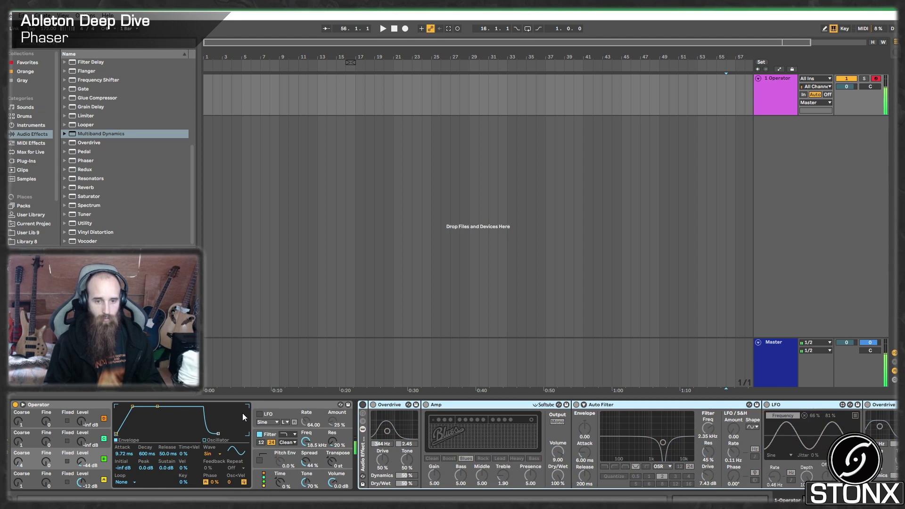
pyautogui.click(363, 404)
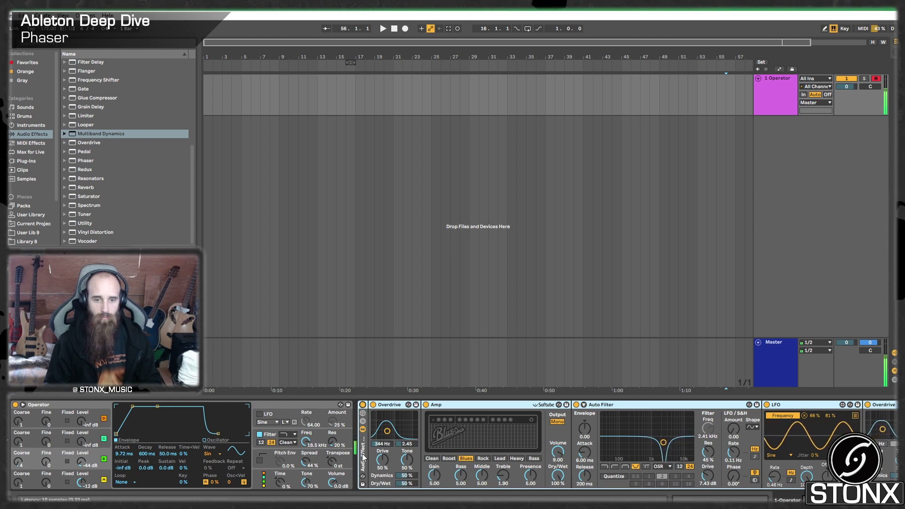
pyautogui.click(362, 429)
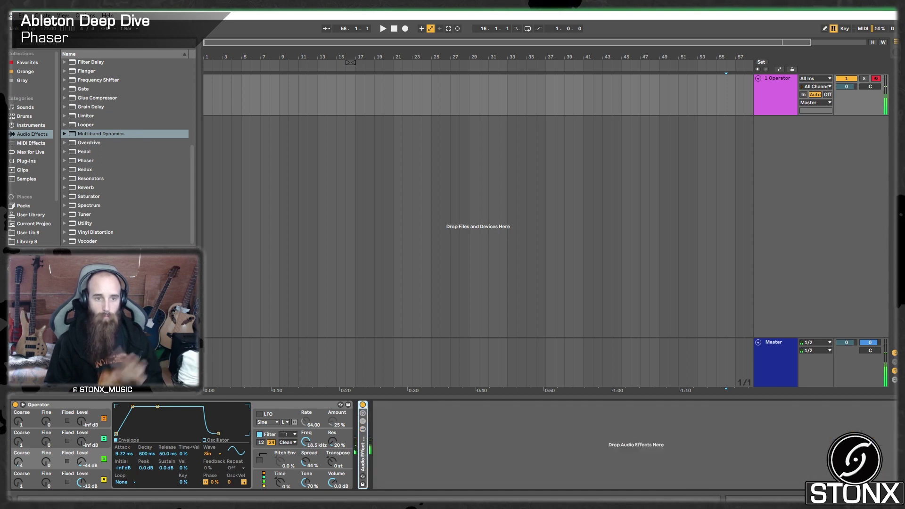
# - Add a Phaser after the effect rack and set its frequency to 91.7 Hz and feedback to 0.93
pyautogui.moveTo(87, 161); pyautogui.dragTo(400, 449)
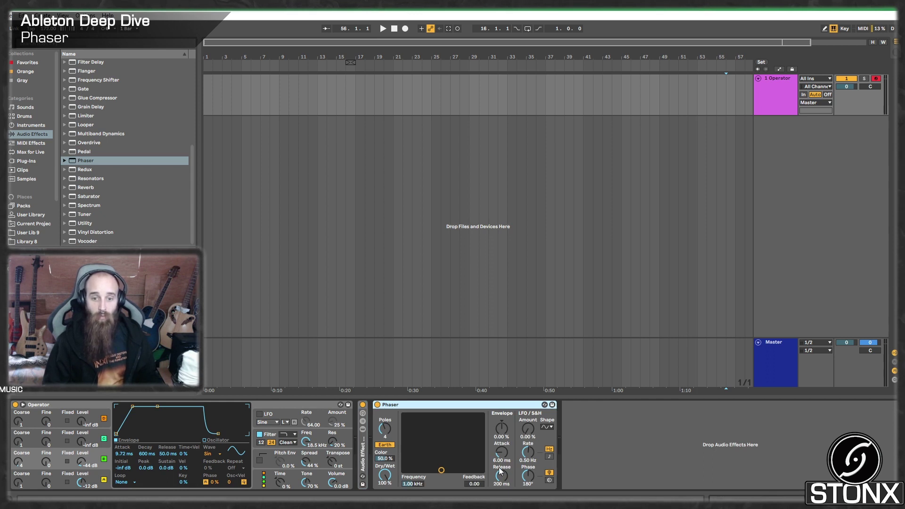
pyautogui.click(377, 404)
pyautogui.click(377, 405)
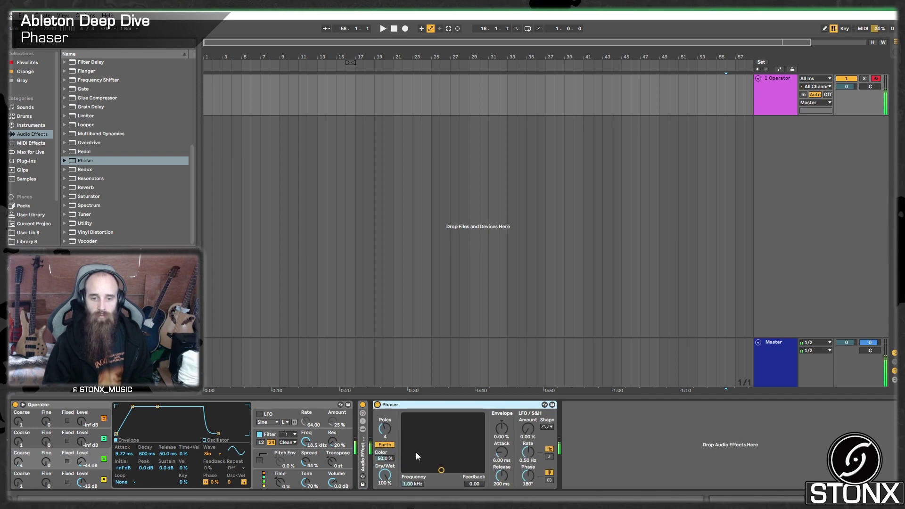
pyautogui.moveTo(442, 474); pyautogui.dragTo(408, 428)
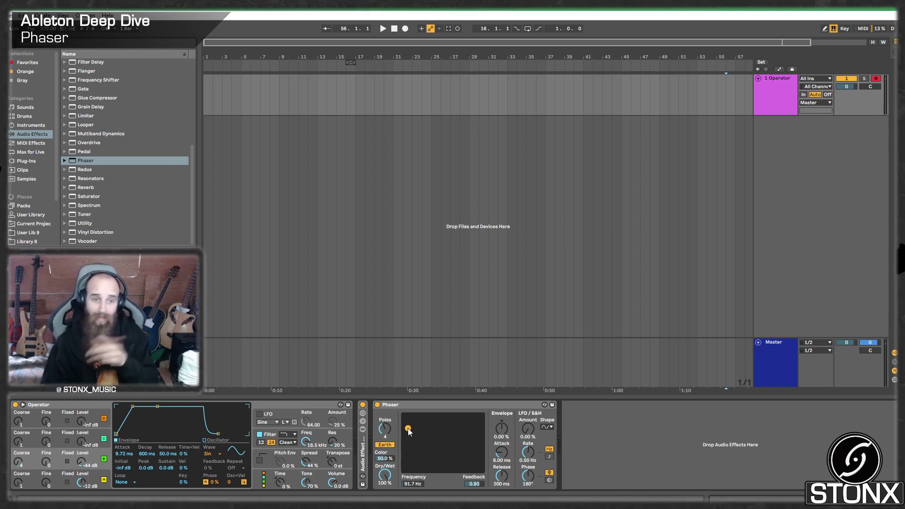
# - Copy the SPAN analyzer from the Master track to the end of the Operator track's device chain
pyautogui.click(28, 161)
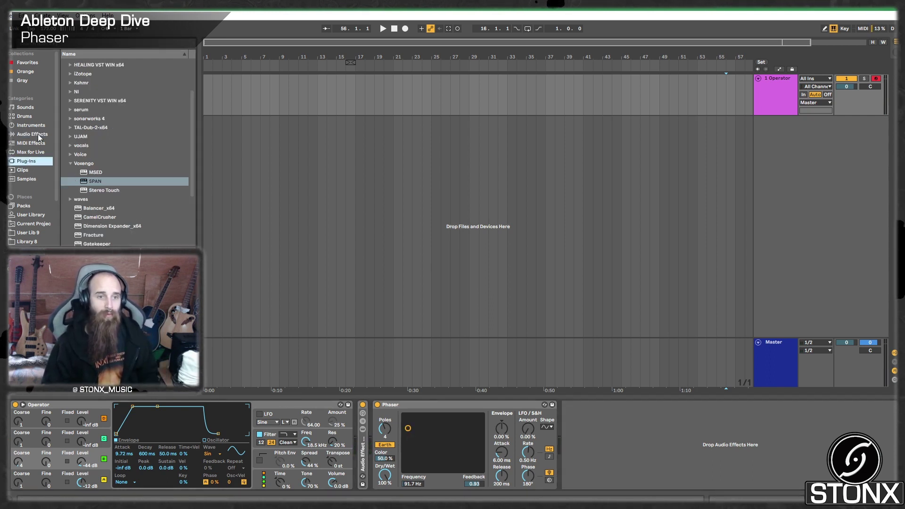
pyautogui.click(751, 353)
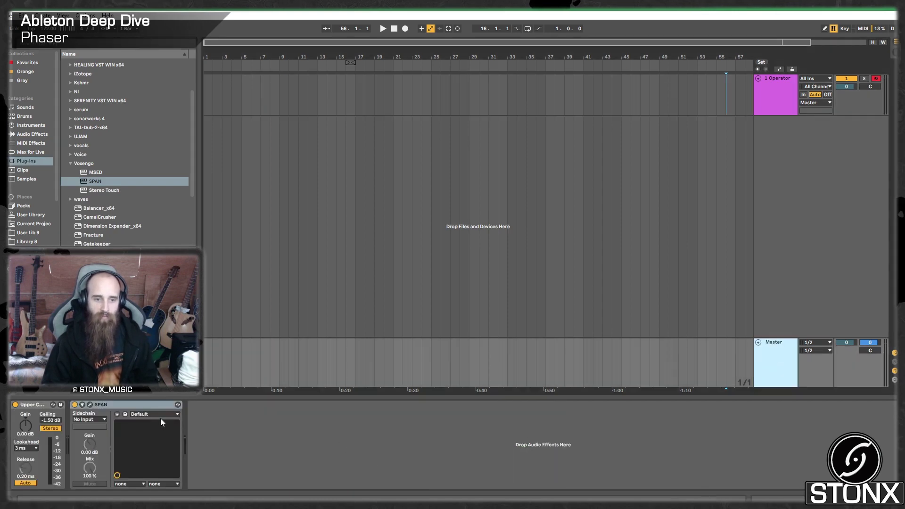
pyautogui.click(146, 404)
pyautogui.click(775, 95)
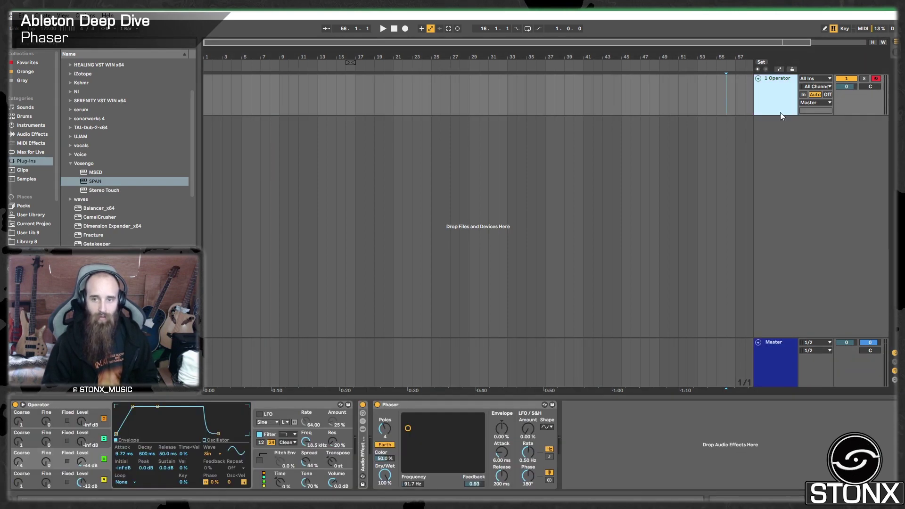
pyautogui.hotkey('ctrl', 'v')
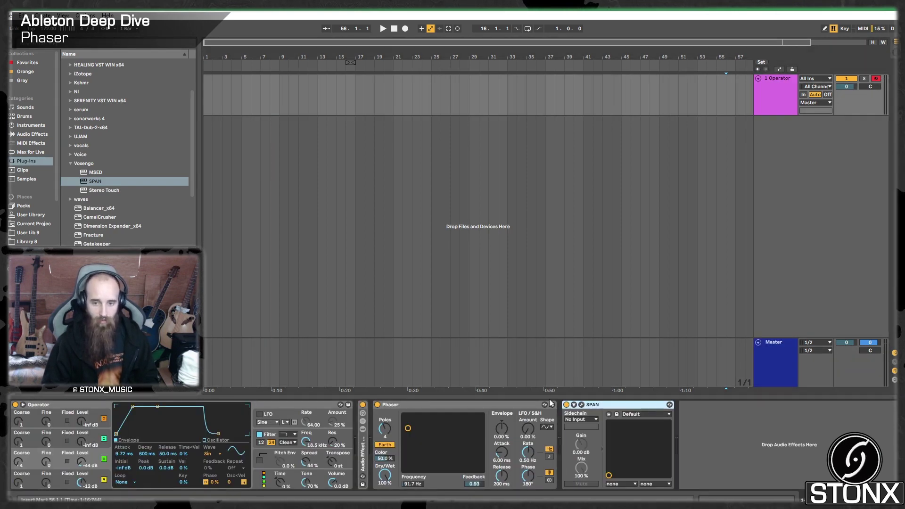
# - Open and enlarge the SPAN analyzer window, then compare the spectrum with the Phaser off and on
pyautogui.click(581, 406)
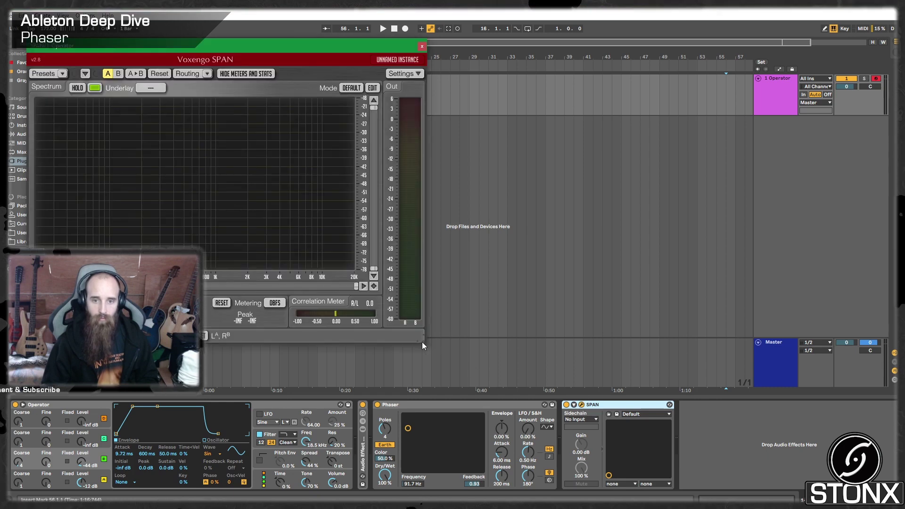
pyautogui.moveTo(422, 341); pyautogui.dragTo(629, 361)
pyautogui.click(378, 405)
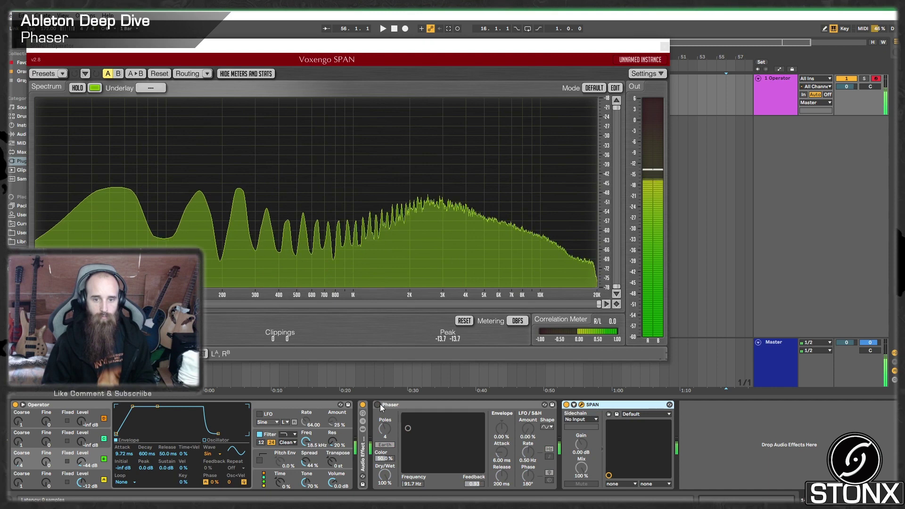
pyautogui.click(380, 403)
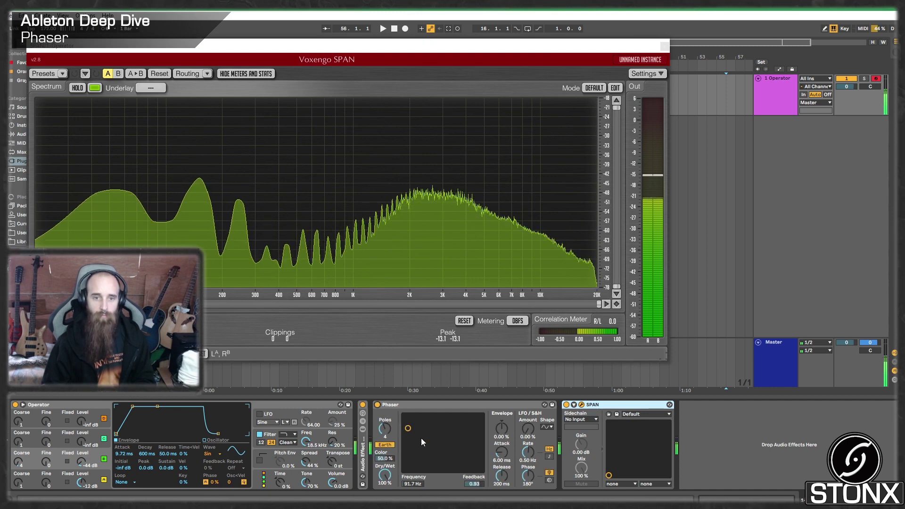
# - Sweep the Phaser's frequency and feedback while watching the repositioned SPAN window, ending at 180 Hz and 0.94
pyautogui.moveTo(409, 431); pyautogui.dragTo(432, 442)
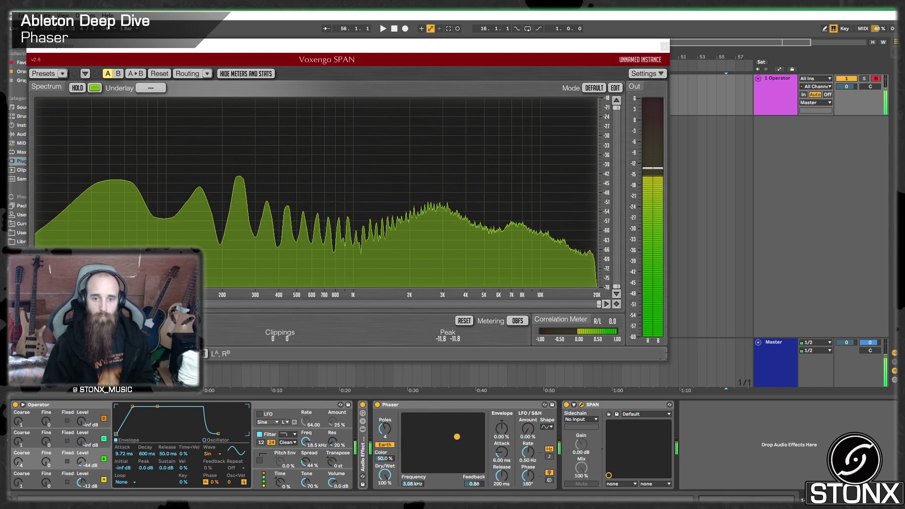
pyautogui.moveTo(457, 436); pyautogui.dragTo(419, 440)
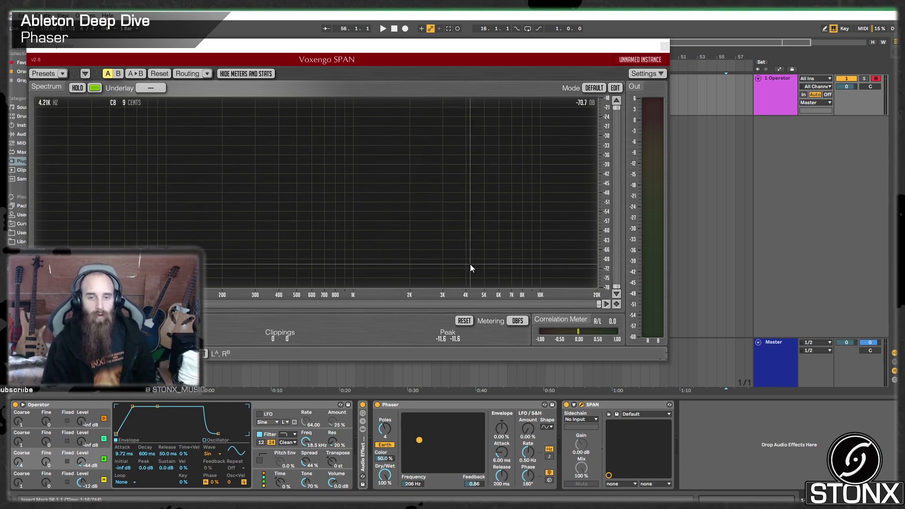
pyautogui.moveTo(397, 47); pyautogui.dragTo(519, 28)
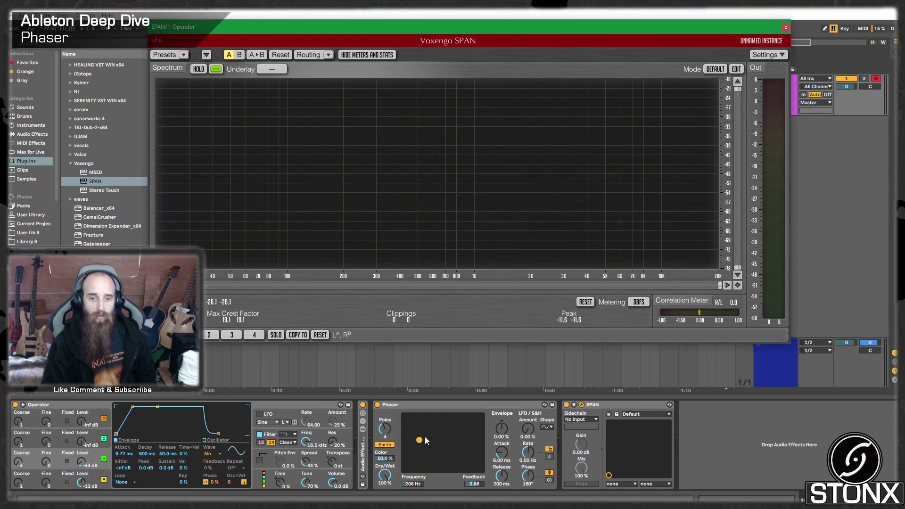
pyautogui.moveTo(425, 436)
pyautogui.mouseDown()
pyautogui.moveTo(404, 416)
pyautogui.moveTo(416, 416)
pyautogui.moveTo(416, 430)
pyautogui.moveTo(404, 429)
pyautogui.moveTo(417, 427)
pyautogui.mouseUp()
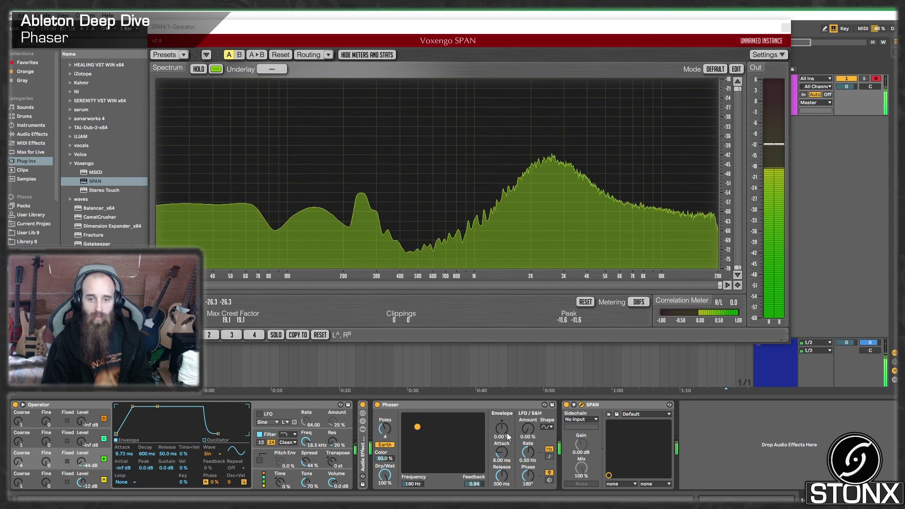
# - Set the Phaser's envelope amount to 68.3 %, LFO amount to 48.4 % and LFO rate to 0.13 Hz
pyautogui.moveTo(502, 430); pyautogui.dragTo(502, 400)
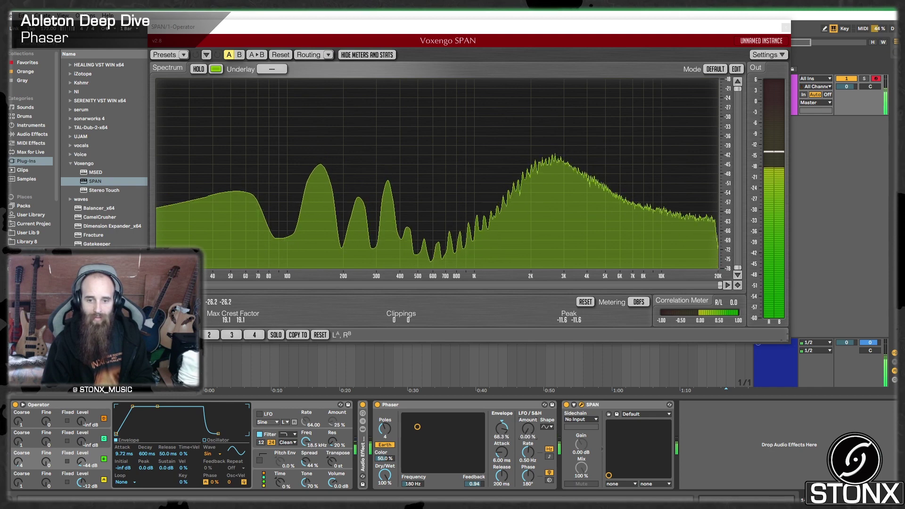
pyautogui.moveTo(528, 432); pyautogui.dragTo(529, 415)
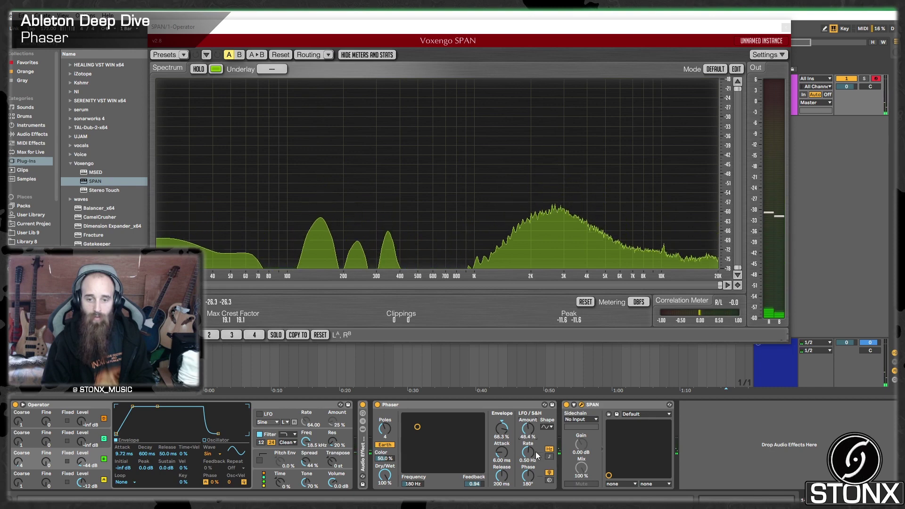
pyautogui.moveTo(527, 450); pyautogui.dragTo(527, 467)
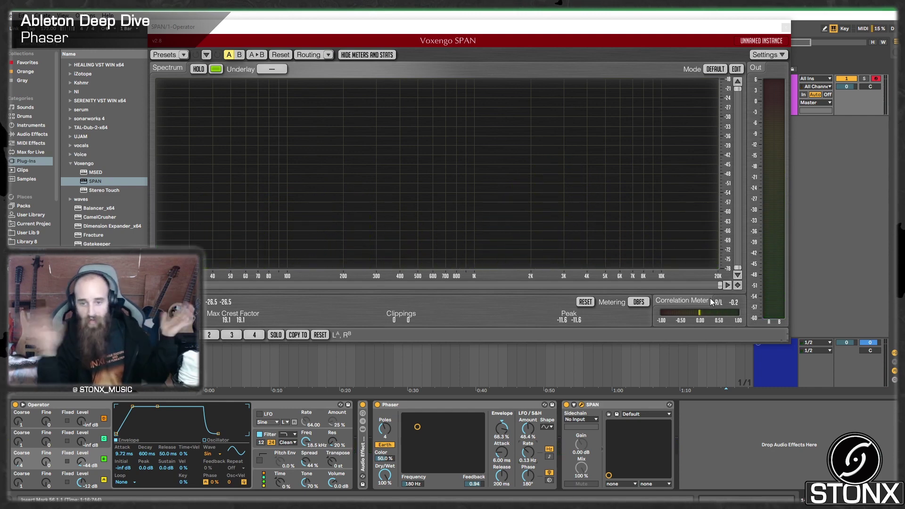
# - Group the Phaser into an Audio Effect Rack, name its chain "wet" and add an empty second chain named "dry"
pyautogui.click(459, 406)
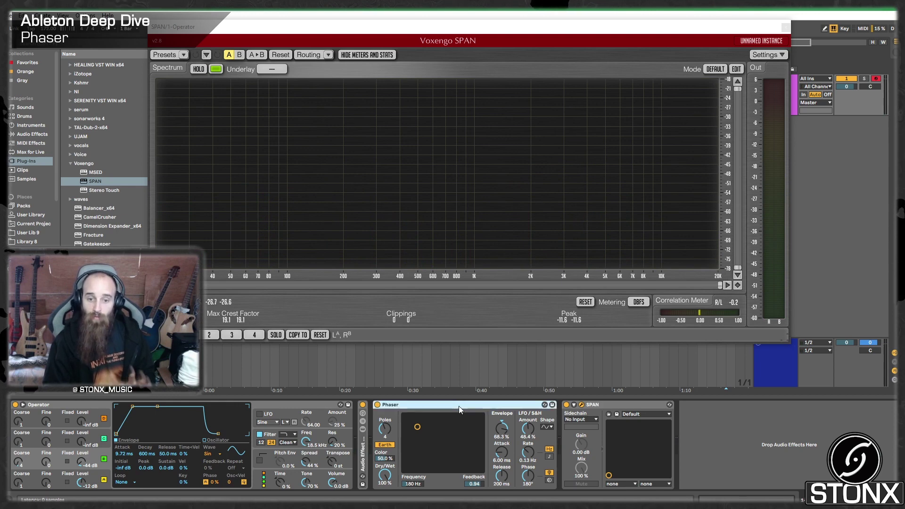
pyautogui.hotkey('ctrl', 'g')
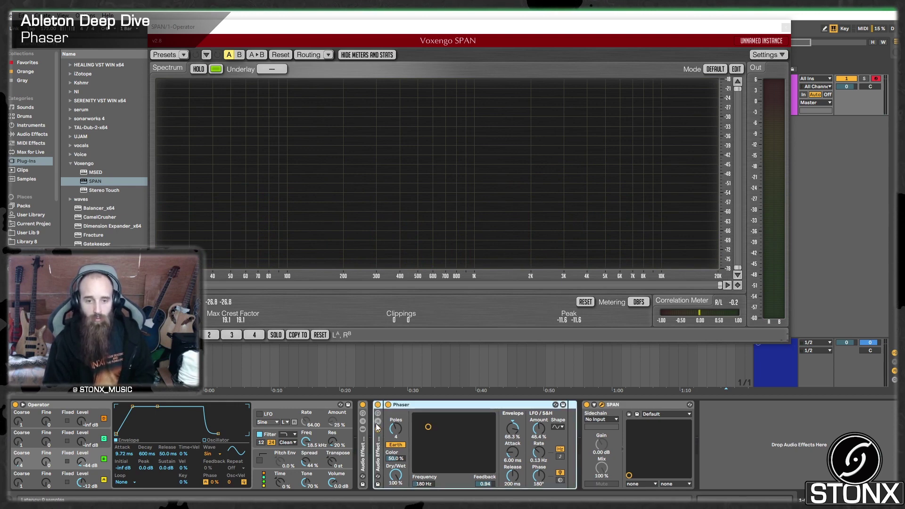
pyautogui.click(377, 421)
pyautogui.rightClick(427, 450)
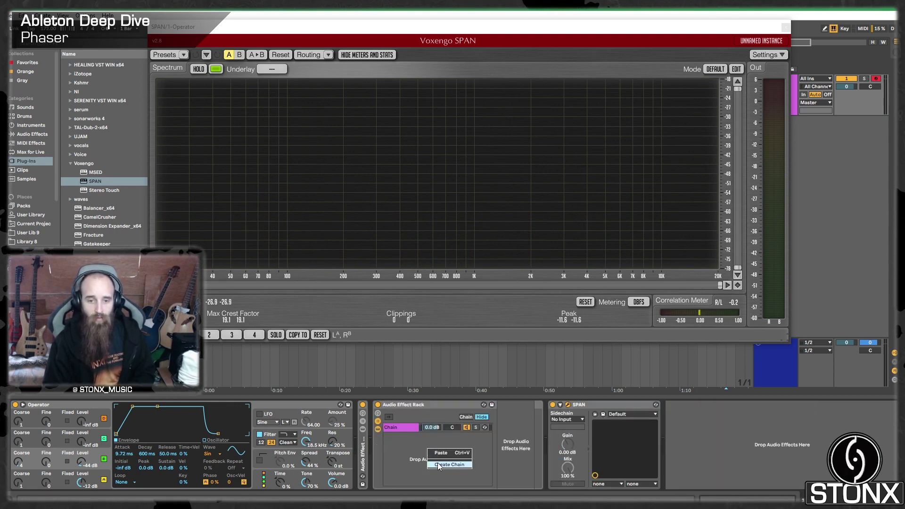
pyautogui.click(441, 464)
pyautogui.write('dry')
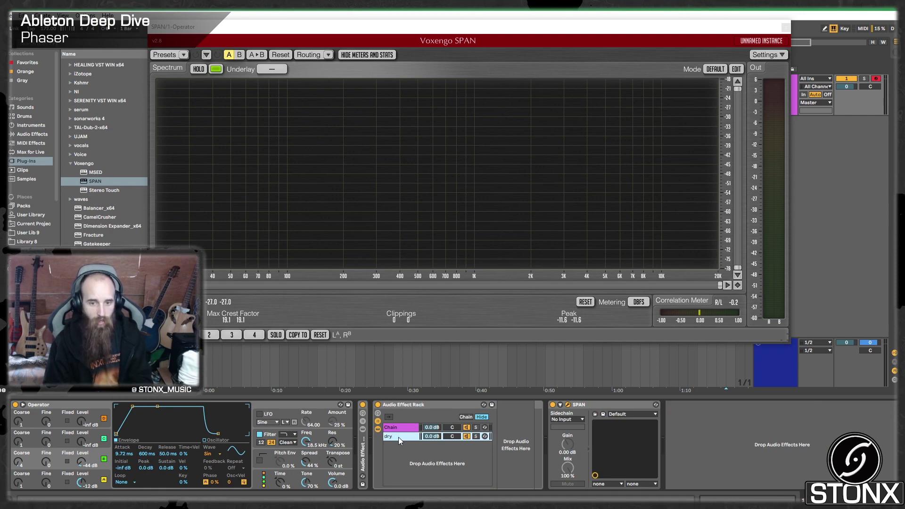
pyautogui.click(405, 428)
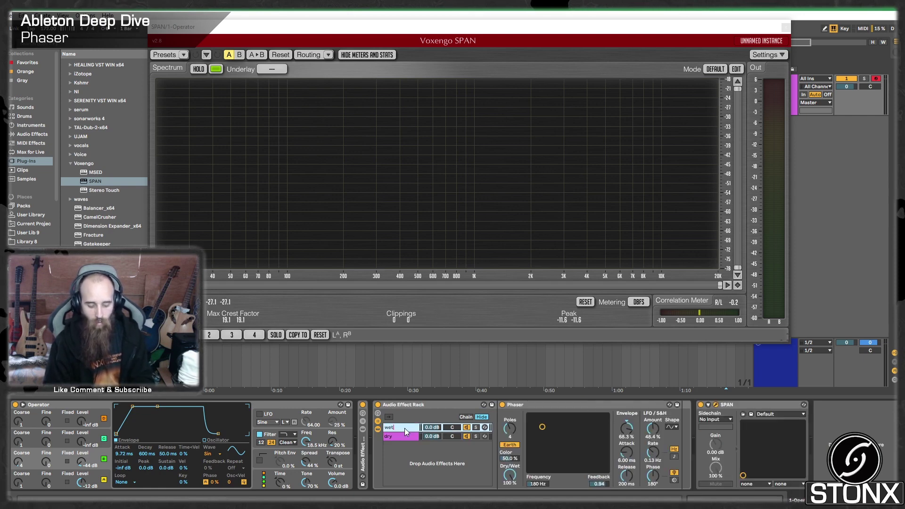
# - Insert an Auto Filter before the Phaser in the wet chain, set as a high-pass at 200 Hz
pyautogui.click(32, 135)
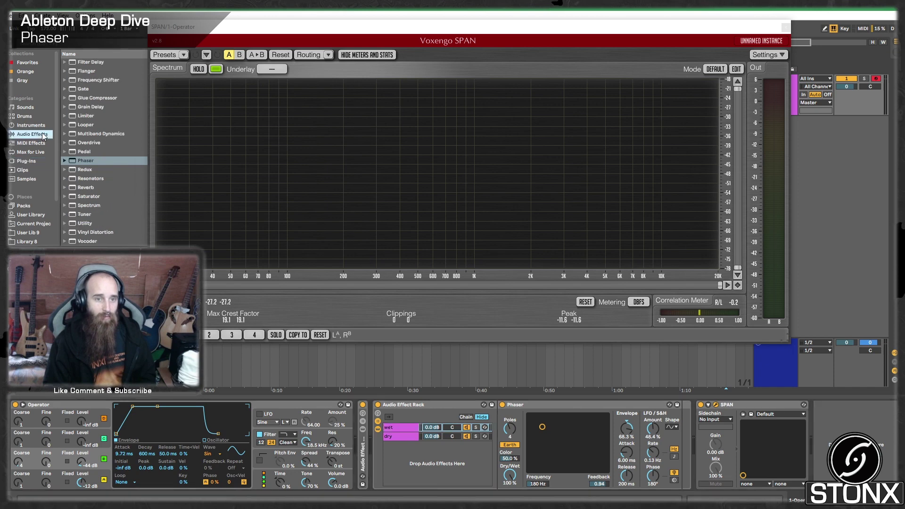
pyautogui.scroll(6, 97, 85)
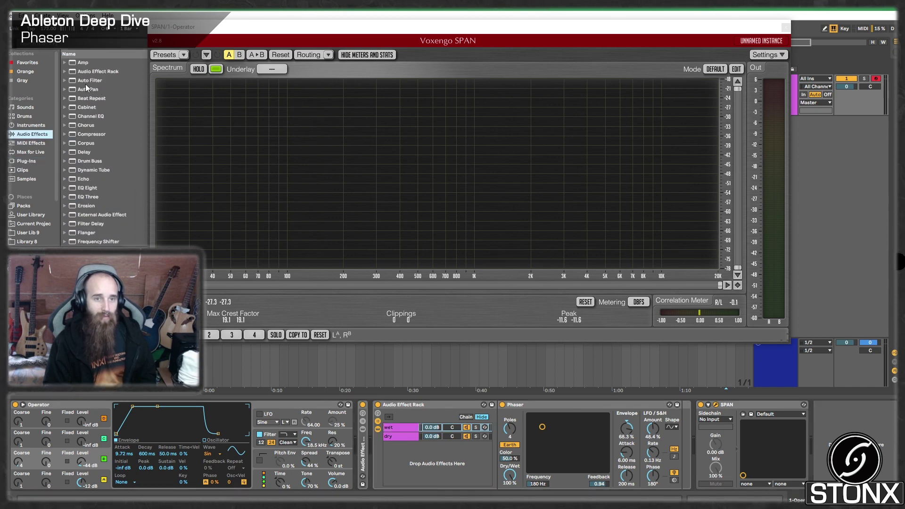
pyautogui.moveTo(94, 81); pyautogui.dragTo(506, 436)
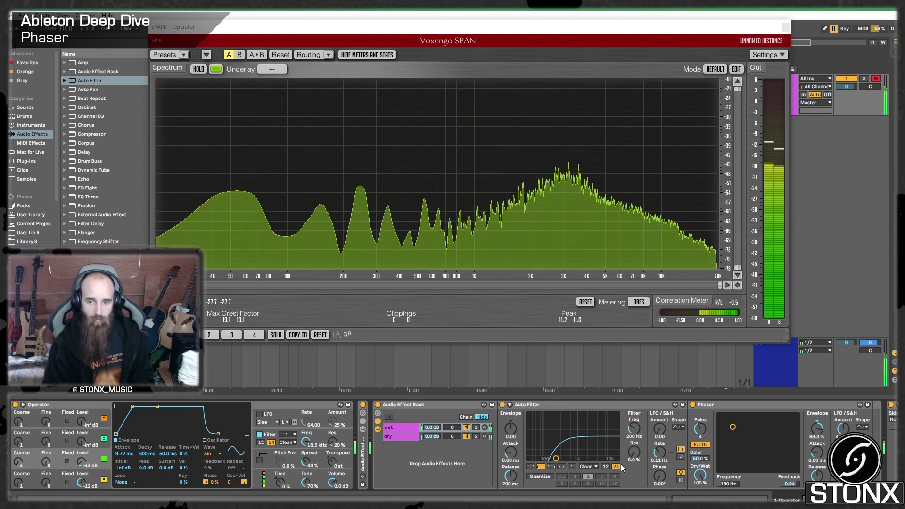
pyautogui.scroll(-3, 854, 460)
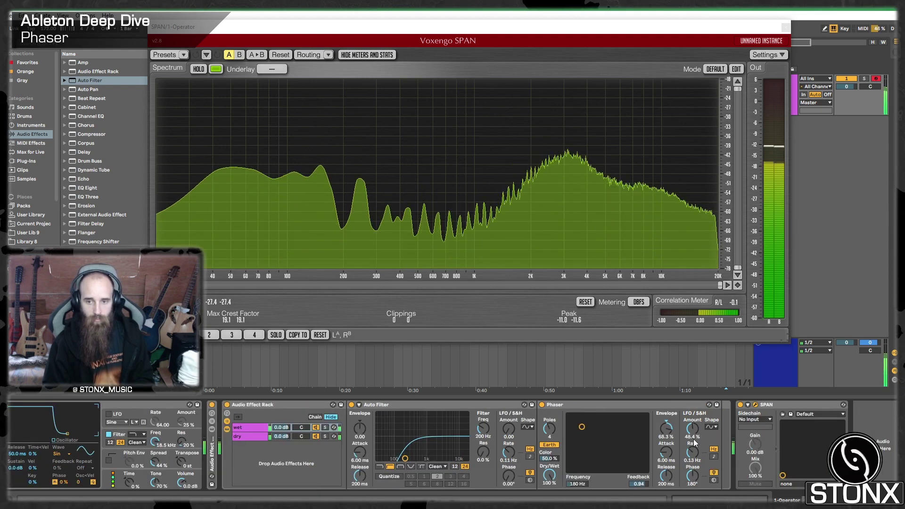
# - Solo the wet chain and the dry chain in turn to compare their sound and spectrum, ending with both unsoloed
pyautogui.click(324, 427)
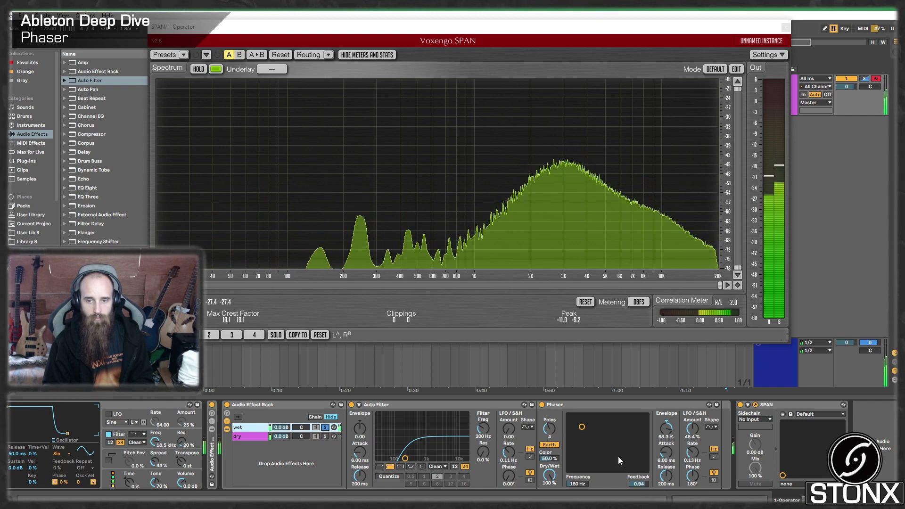
pyautogui.click(324, 436)
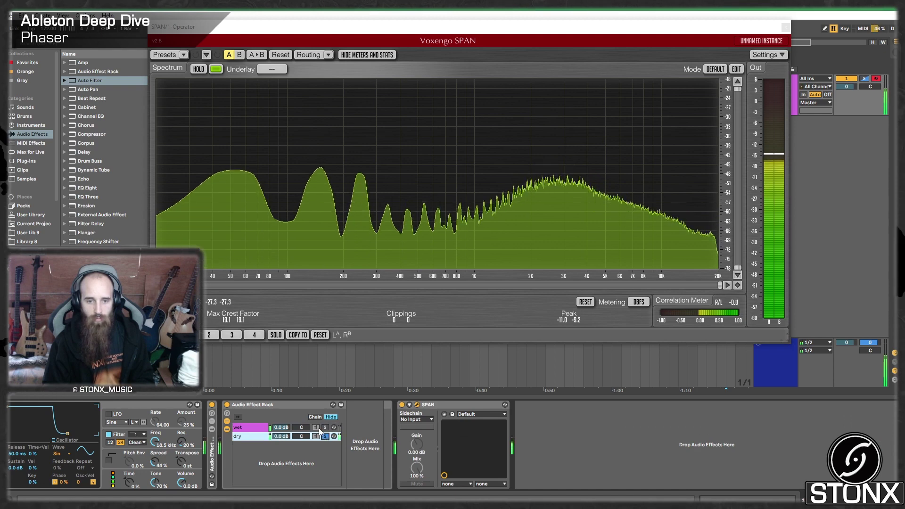
pyautogui.click(324, 437)
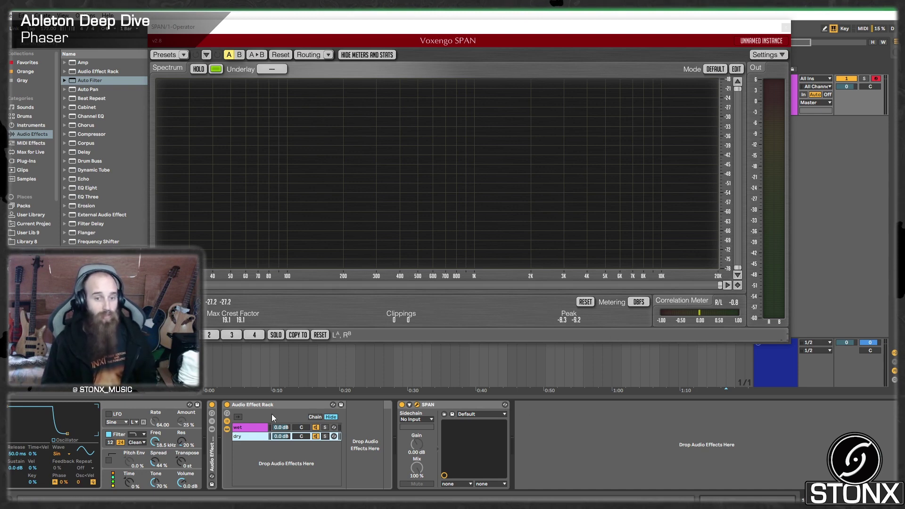
# - Insert the Max for Live LFO device after the Phaser in the wet chain
pyautogui.click(245, 436)
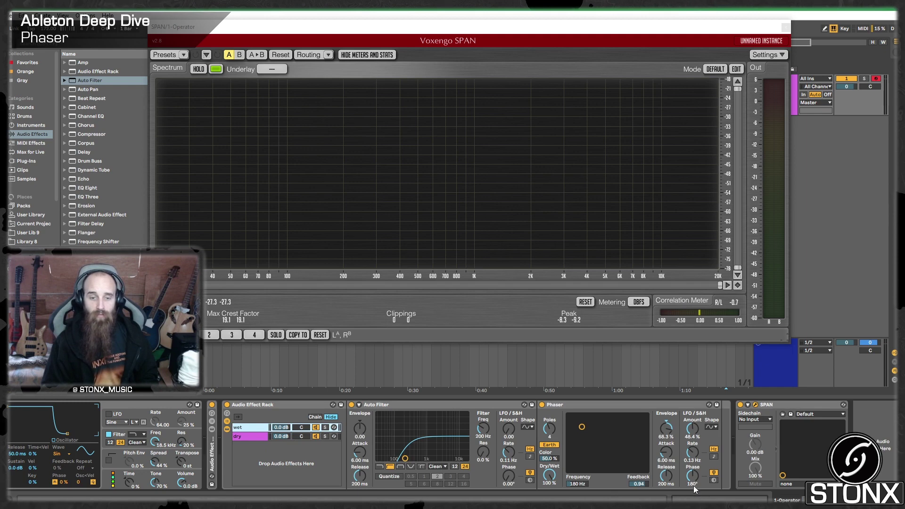
pyautogui.click(31, 144)
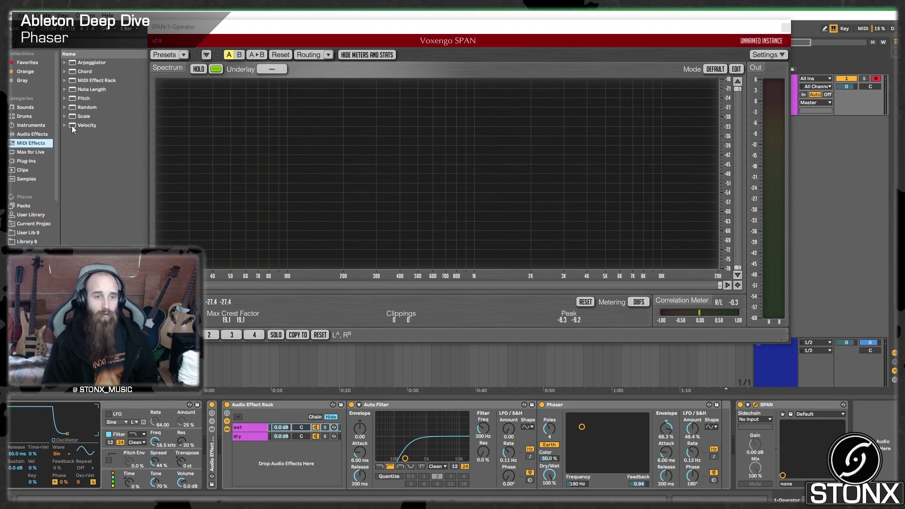
pyautogui.click(30, 151)
pyautogui.moveTo(101, 230); pyautogui.dragTo(180, 234)
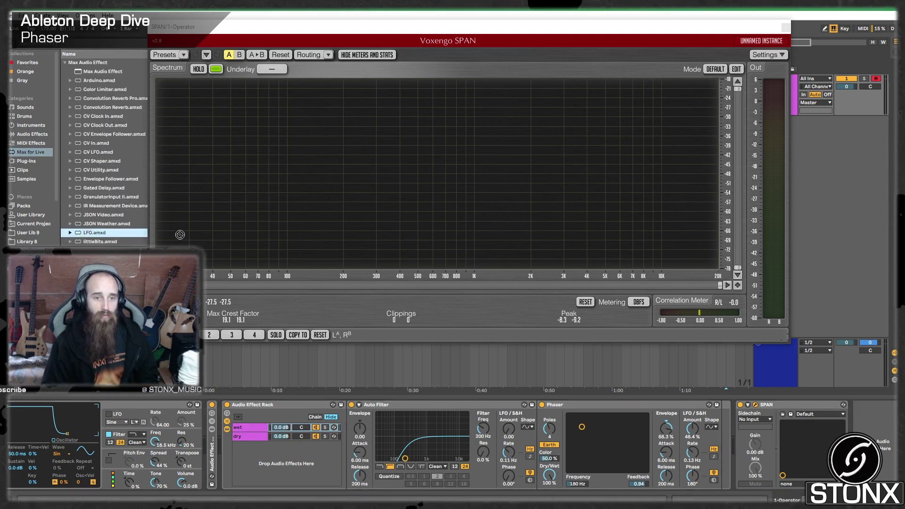
pyautogui.moveTo(719, 394); pyautogui.dragTo(735, 429)
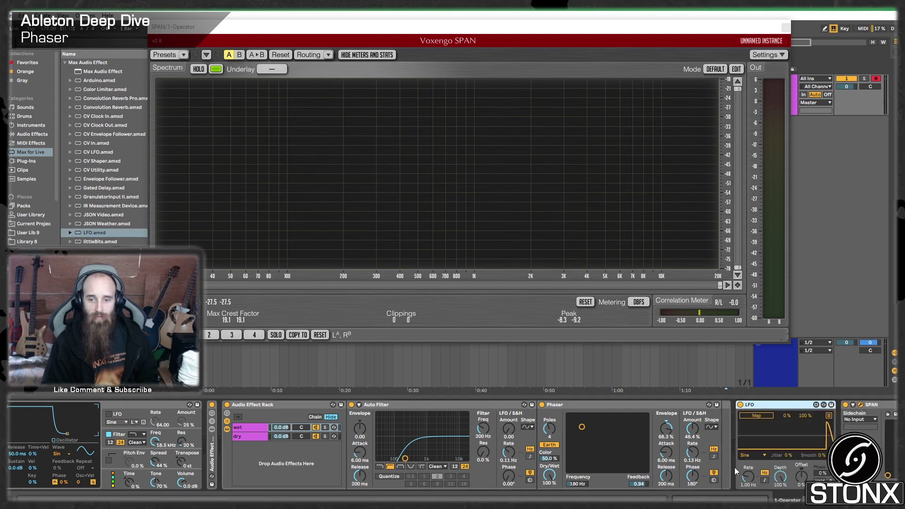
# - Map the LFO to the Phaser's frequency with a modulation range of 10 % to 18 %
pyautogui.click(759, 417)
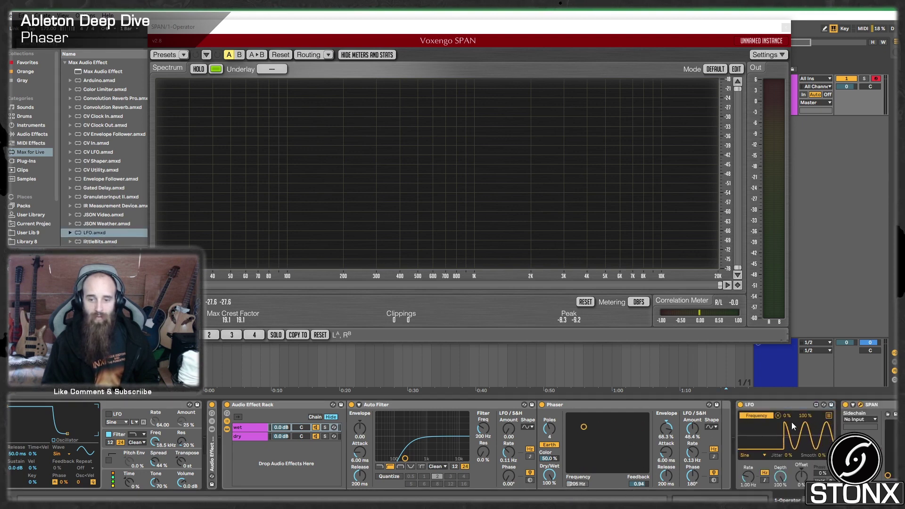
pyautogui.click(577, 483)
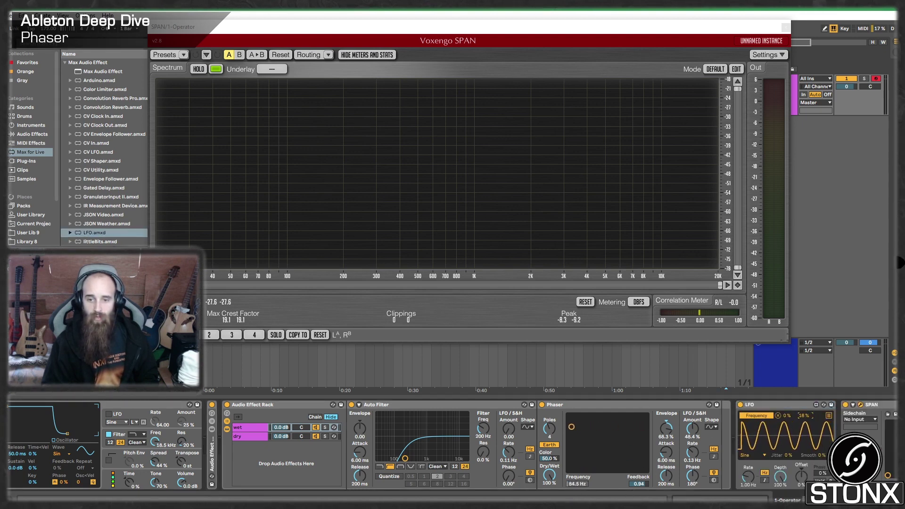
pyautogui.click(760, 417)
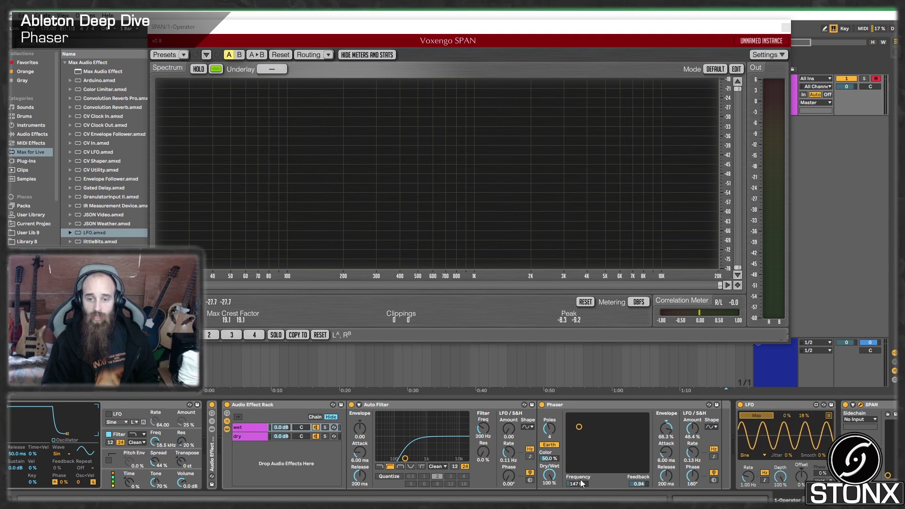
pyautogui.click(577, 484)
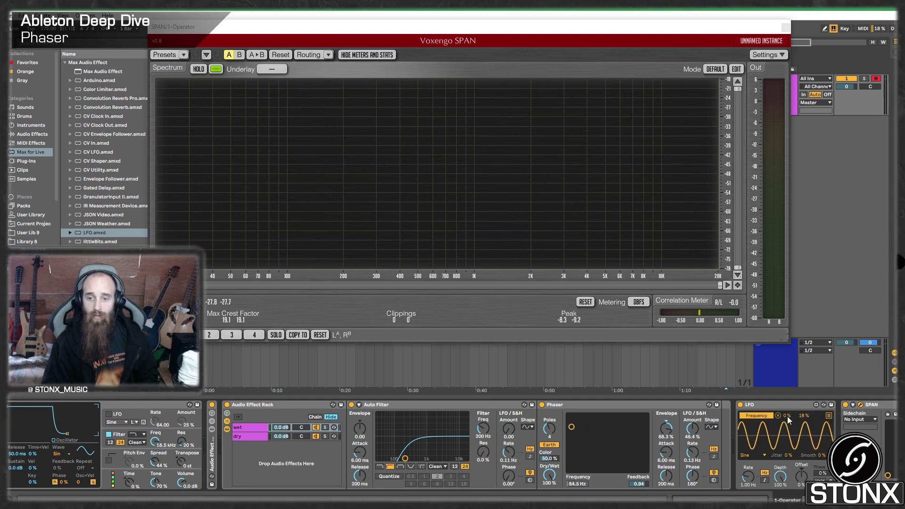
pyautogui.moveTo(787, 416); pyautogui.dragTo(787, 411)
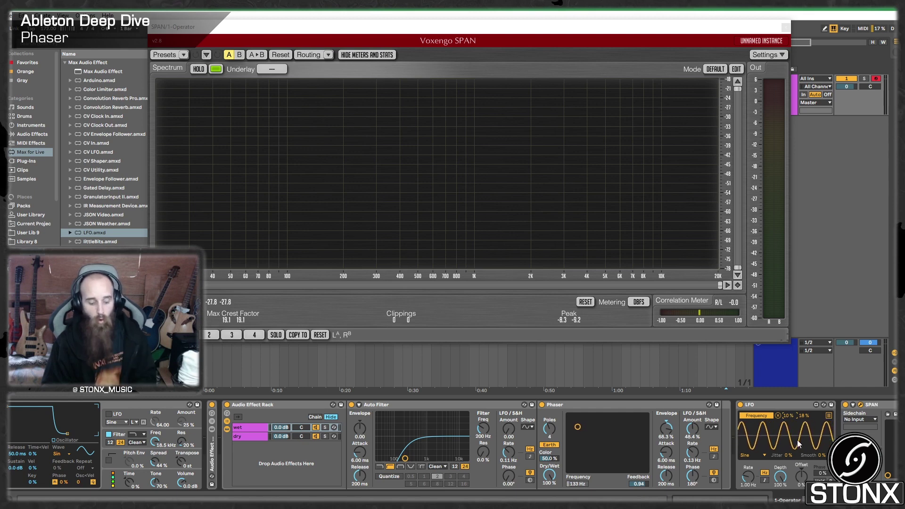
# - With the wet chain temporarily soloed, raise the LFO mapping's maximum to 43 % and slow its rate to 0.07 Hz
pyautogui.press('space')
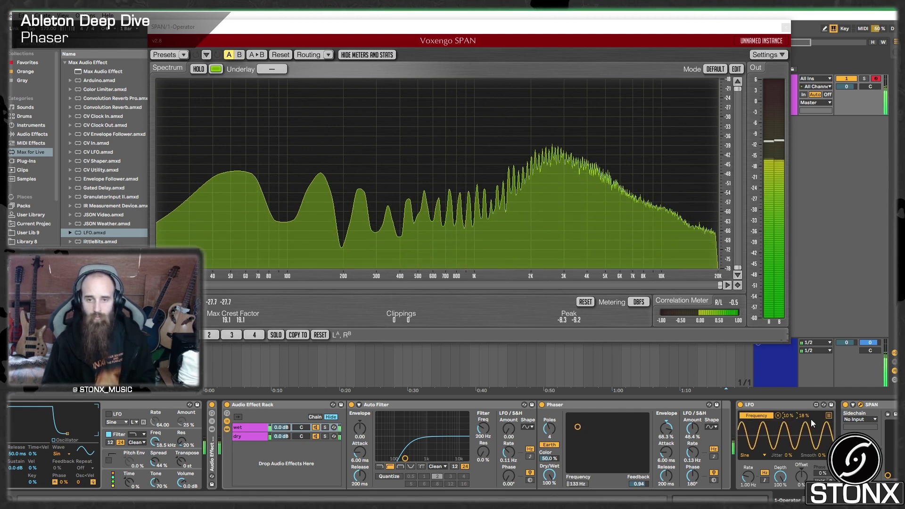
pyautogui.click(325, 427)
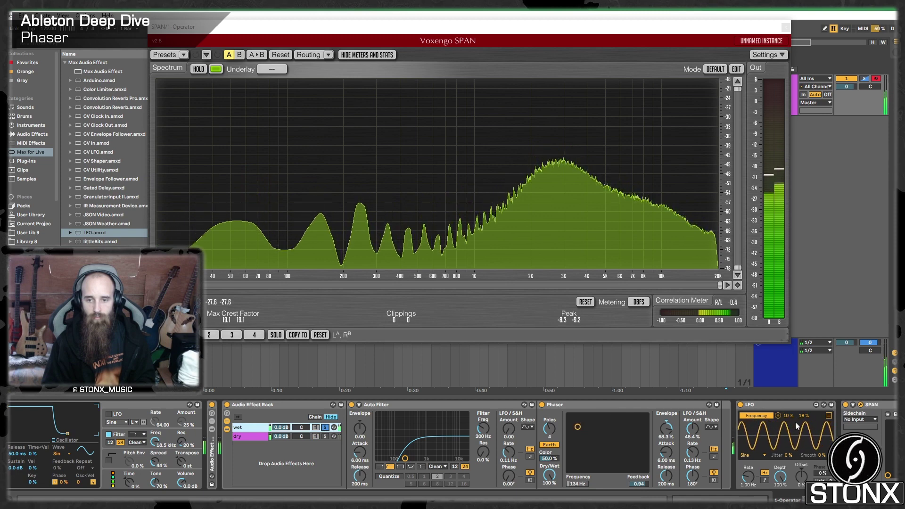
pyautogui.moveTo(803, 416); pyautogui.dragTo(804, 397)
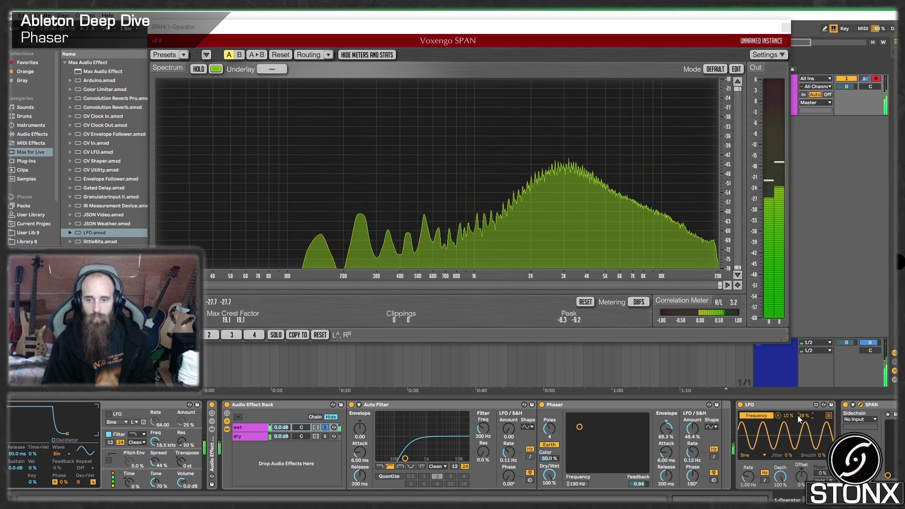
pyautogui.moveTo(751, 481)
pyautogui.mouseDown()
pyautogui.moveTo(751, 499)
pyautogui.moveTo(751, 481)
pyautogui.mouseUp()
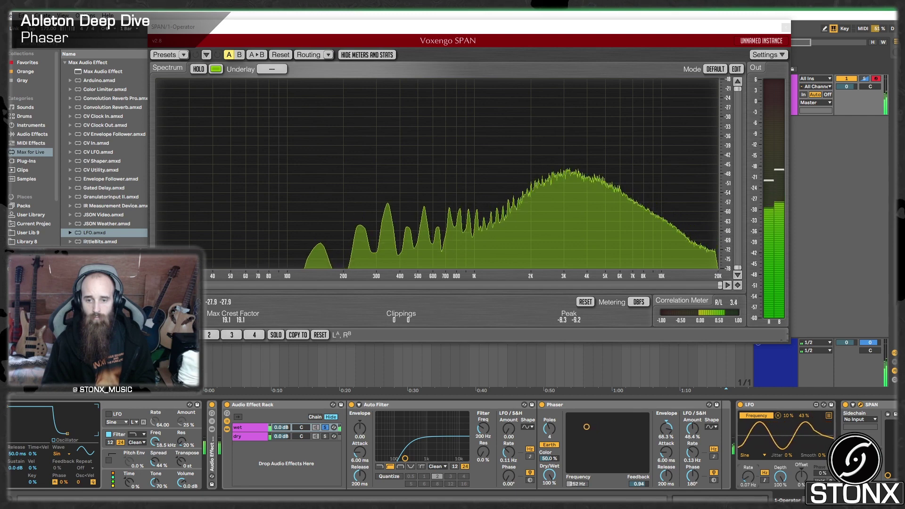
pyautogui.click(326, 428)
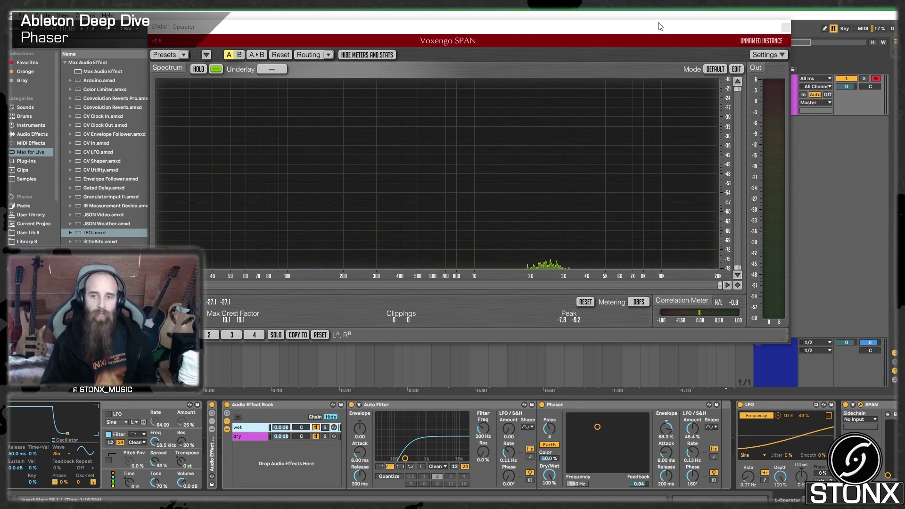
# - Close the SPAN window and insert a new audio track below the Operator track
pyautogui.click(785, 27)
pyautogui.rightClick(782, 128)
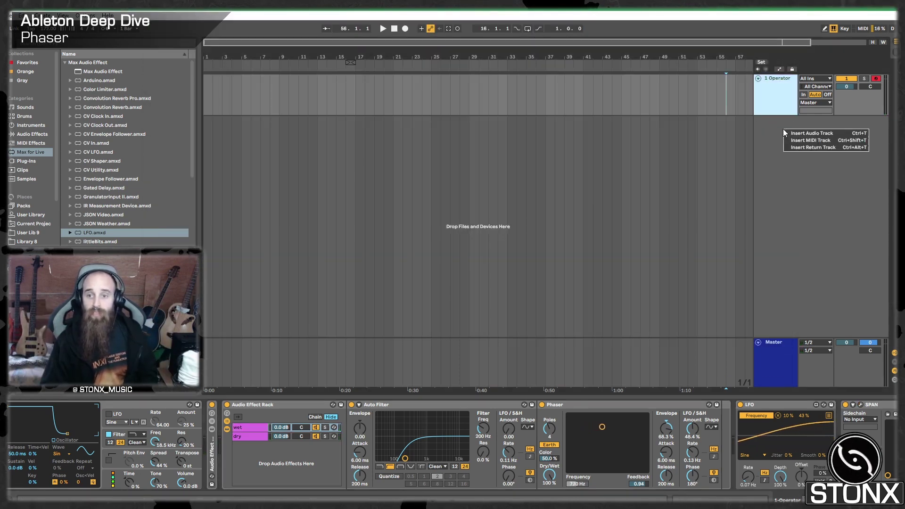
pyautogui.click(806, 134)
# - In the samples place, expand the "Jungle Jungle - 1989 to 1999 Samplepack" folder down to its break samples
pyautogui.scroll(-3, 21, 214)
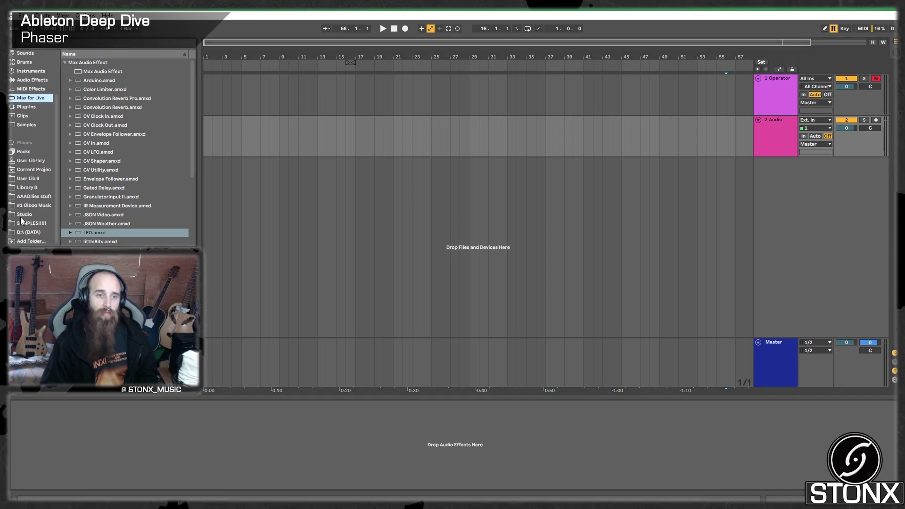
pyautogui.click(33, 197)
pyautogui.click(33, 206)
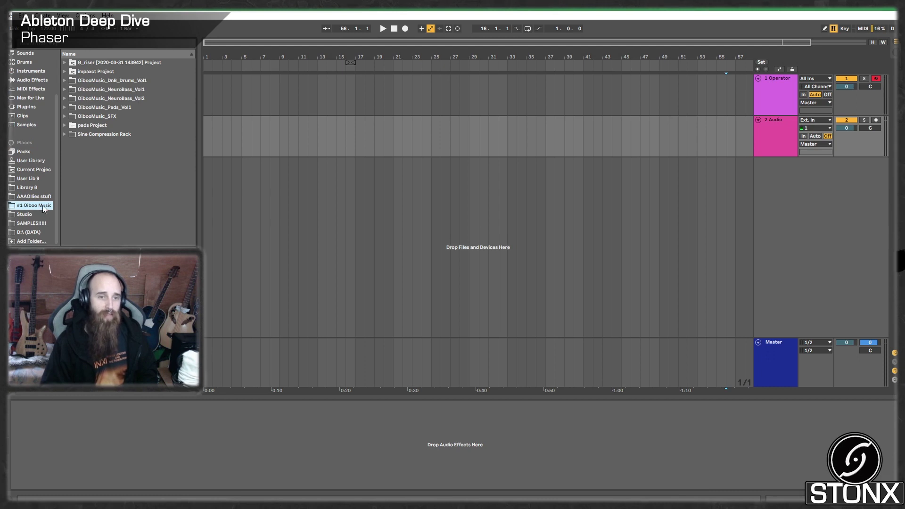
pyautogui.click(39, 224)
pyautogui.click(66, 89)
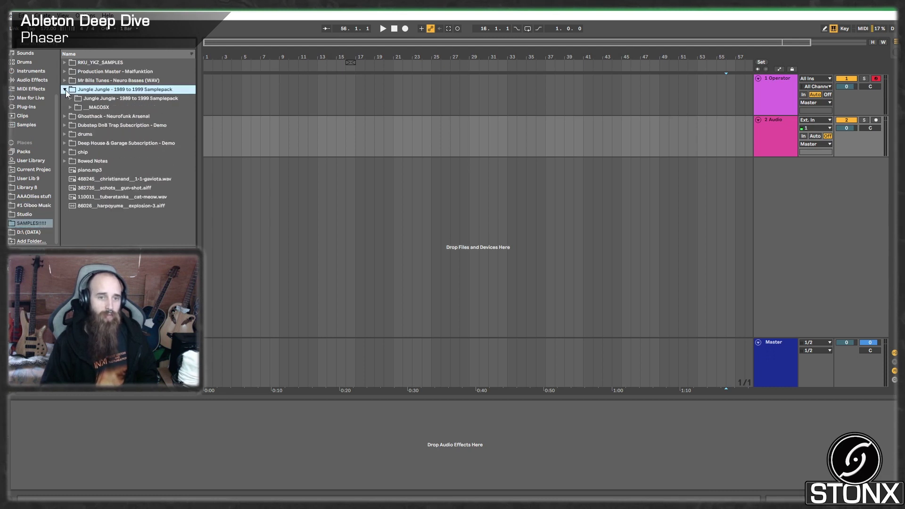
pyautogui.click(70, 99)
pyautogui.click(76, 143)
# - Find Walk Break 2.wav among the break samples and audition it
pyautogui.scroll(-5, 119, 159)
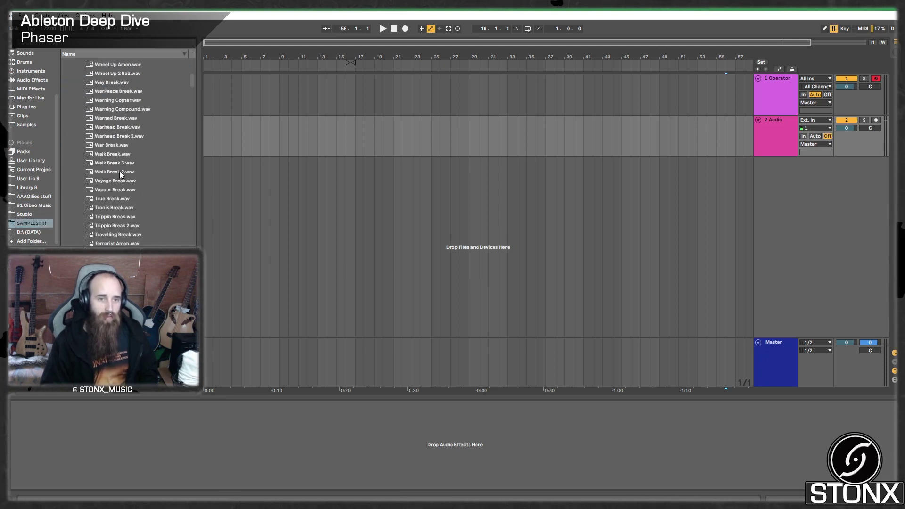
pyautogui.moveTo(114, 162)
pyautogui.mouseDown()
pyautogui.moveTo(347, 151)
pyautogui.moveTo(198, 157)
pyautogui.moveTo(139, 170)
pyautogui.mouseUp()
pyautogui.click(140, 171)
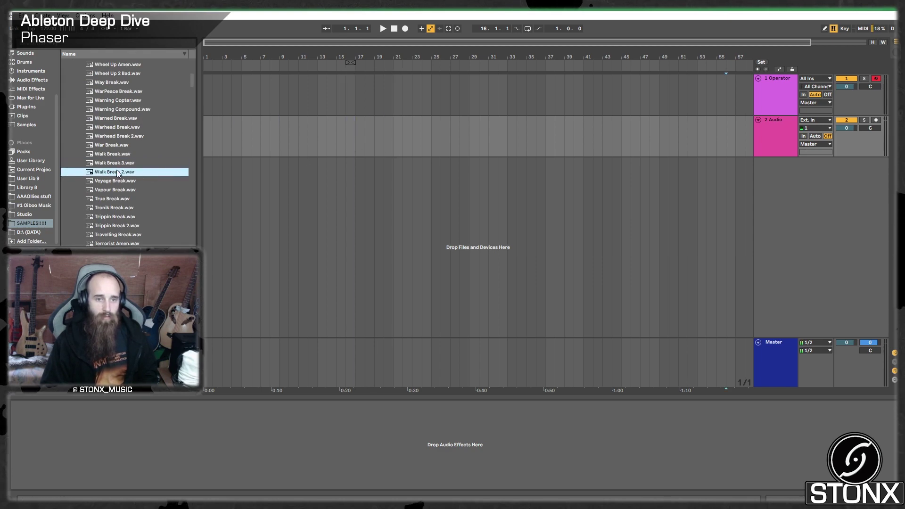
# - Audition Trippin Break.wav and Trippin Break 2.wav, and place Trippin Break 2.wav on the audio track at bar 21
pyautogui.click(121, 216)
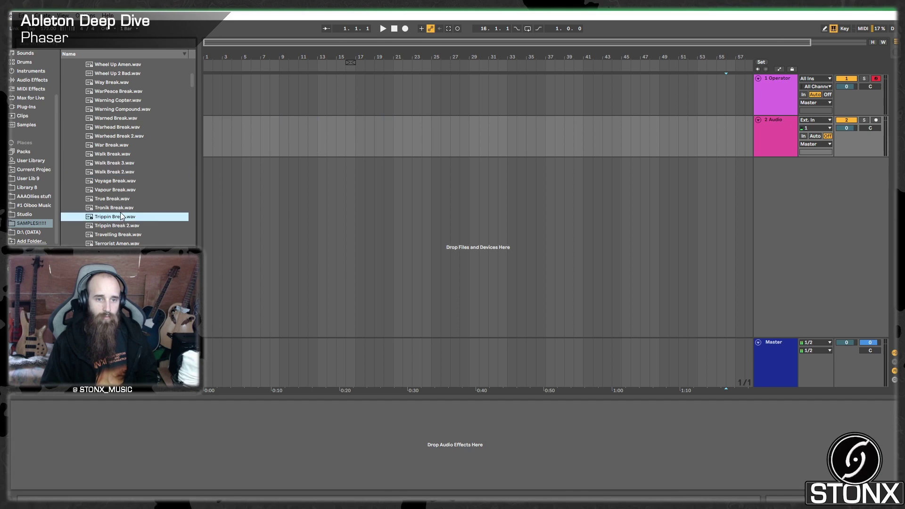
pyautogui.click(118, 225)
pyautogui.scroll(-3, 113, 221)
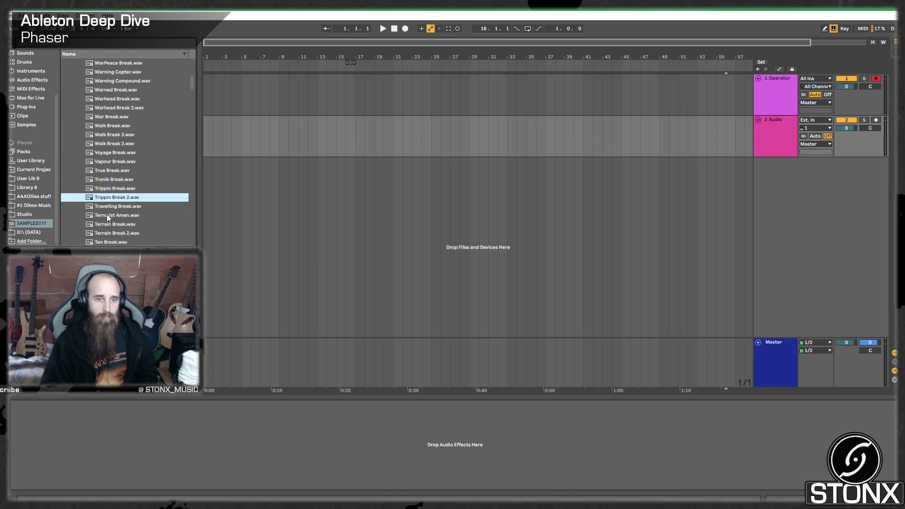
pyautogui.moveTo(115, 197); pyautogui.dragTo(398, 137)
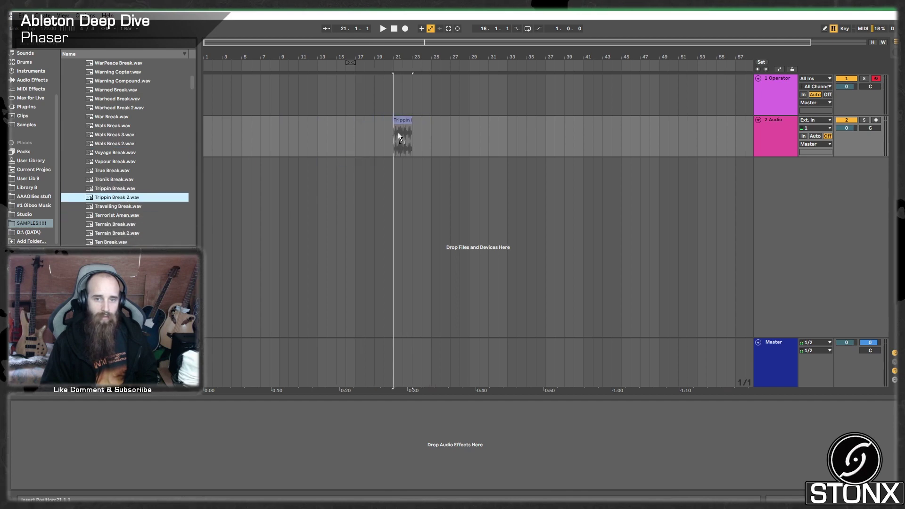
# - Duplicate the break clip three times, consolidate the four clips into one, and loop that eight-bar section
pyautogui.hotkey('ctrl', 'd')
pyautogui.hotkey('ctrl', 'd')
pyautogui.hotkey('ctrl', 'd')
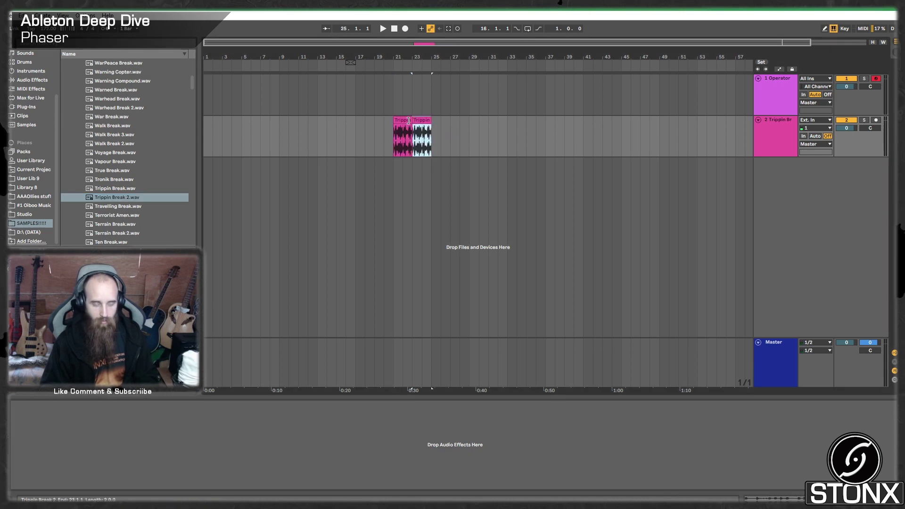
pyautogui.keyDown('shift'); pyautogui.click(405, 120); pyautogui.keyUp('shift')
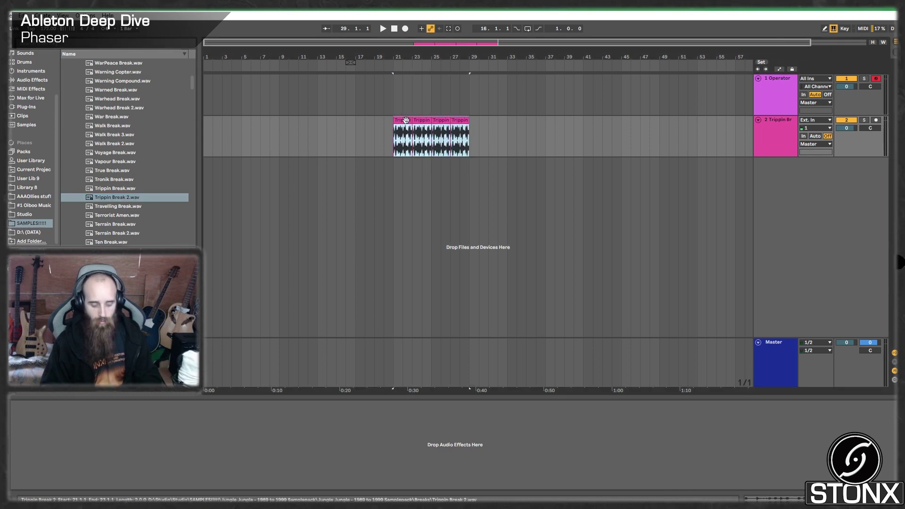
pyautogui.hotkey('ctrl', 'j')
pyautogui.hotkey('ctrl', 'l')
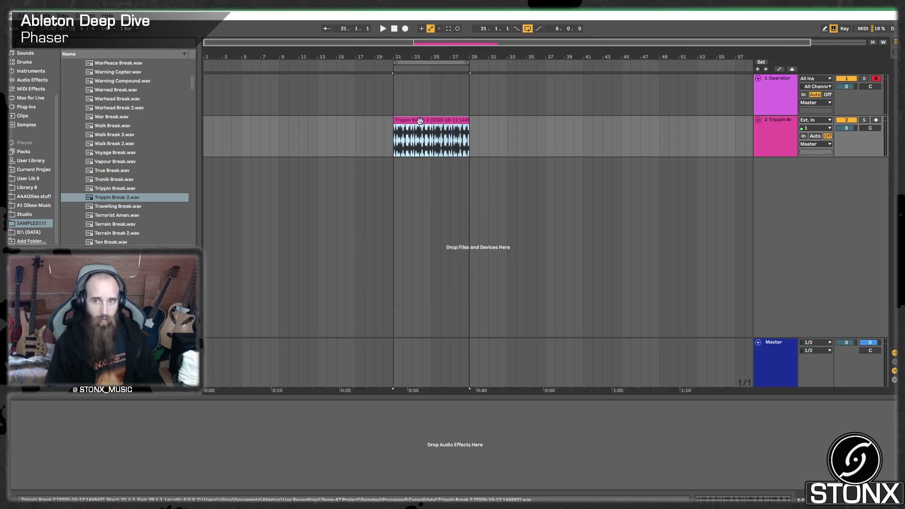
# - Return to the break track after viewing the Operator track's devices, and load the Phaser audio effect onto it
pyautogui.click(777, 109)
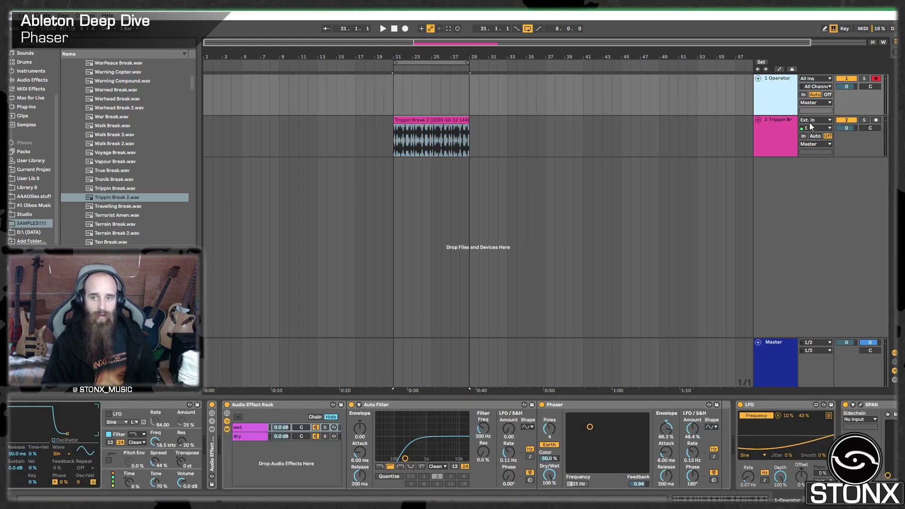
pyautogui.click(535, 148)
pyautogui.click(32, 80)
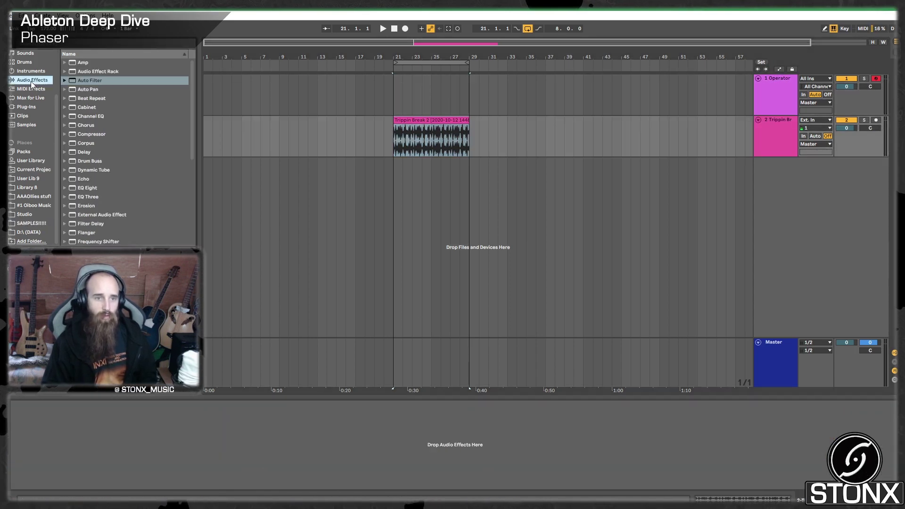
pyautogui.scroll(-5, 97, 214)
pyautogui.moveTo(93, 200); pyautogui.dragTo(445, 134)
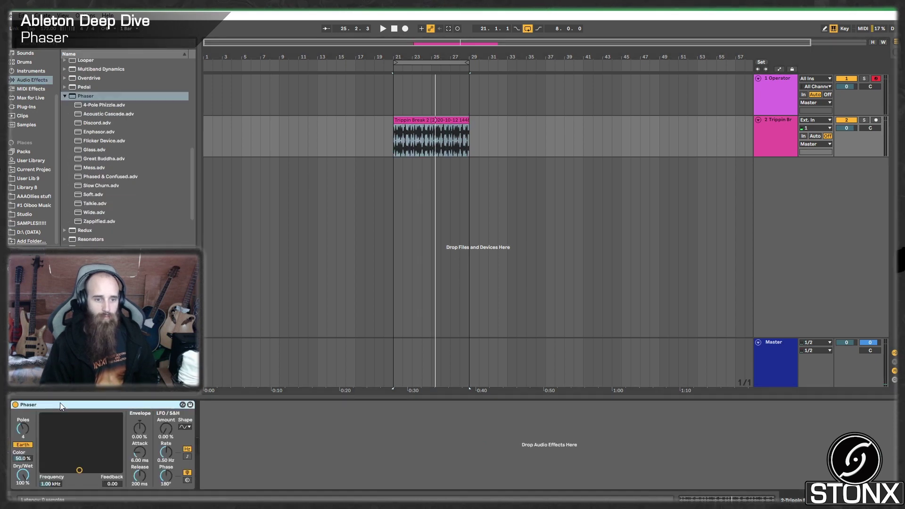
# - Switch the break's Phaser to Space mode and set Frequency to 91.7 Hz and Feedback to 0.97 while auditioning the break
pyautogui.click(23, 445)
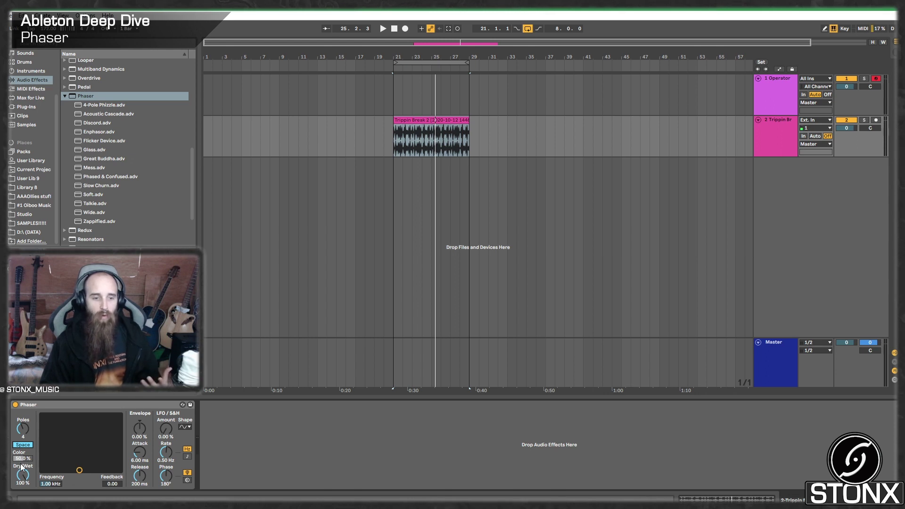
pyautogui.moveTo(86, 474); pyautogui.dragTo(46, 419)
pyautogui.press('space')
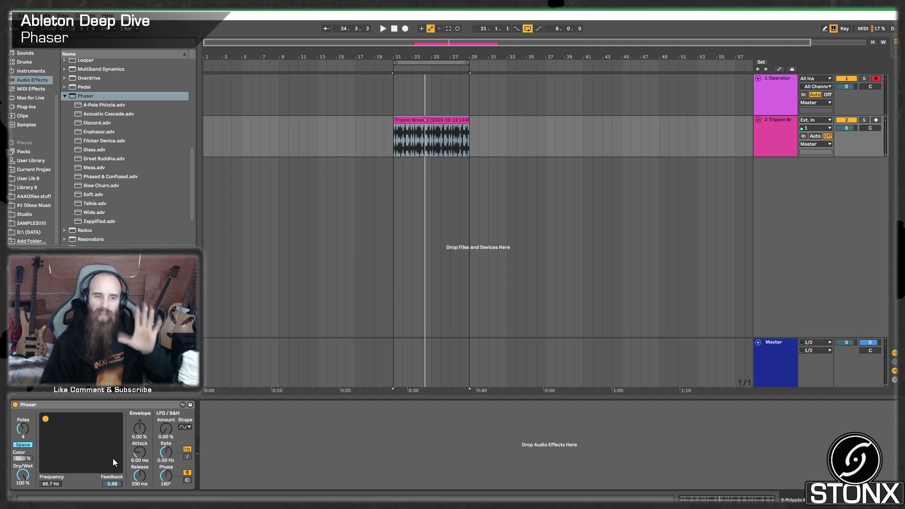
pyautogui.press('space')
pyautogui.moveTo(46, 419)
pyautogui.mouseDown()
pyautogui.moveTo(117, 419)
pyautogui.moveTo(46, 419)
pyautogui.mouseUp()
pyautogui.press('space')
# - Automate the Phaser's Frequency as a ramp rising to about 17.4 kHz across the break clip
pyautogui.rightClick(53, 483)
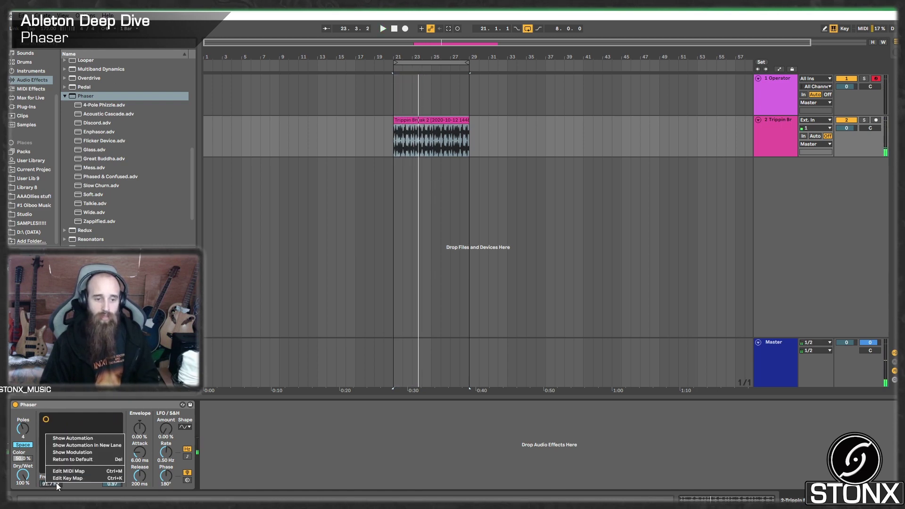
pyautogui.click(71, 440)
pyautogui.click(394, 154)
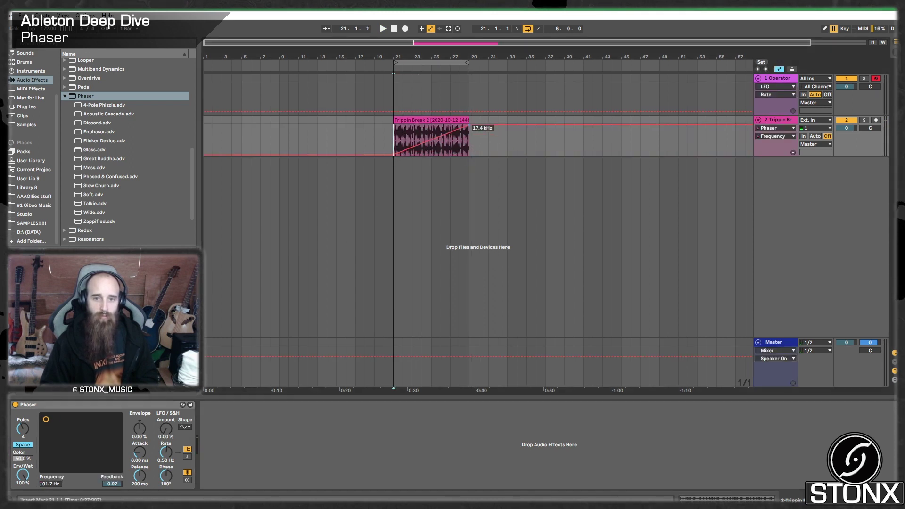
# - Place copies of the break clip directly before and after it, and remove the frequency ramp from the first copy
pyautogui.moveTo(443, 127); pyautogui.dragTo(495, 124)
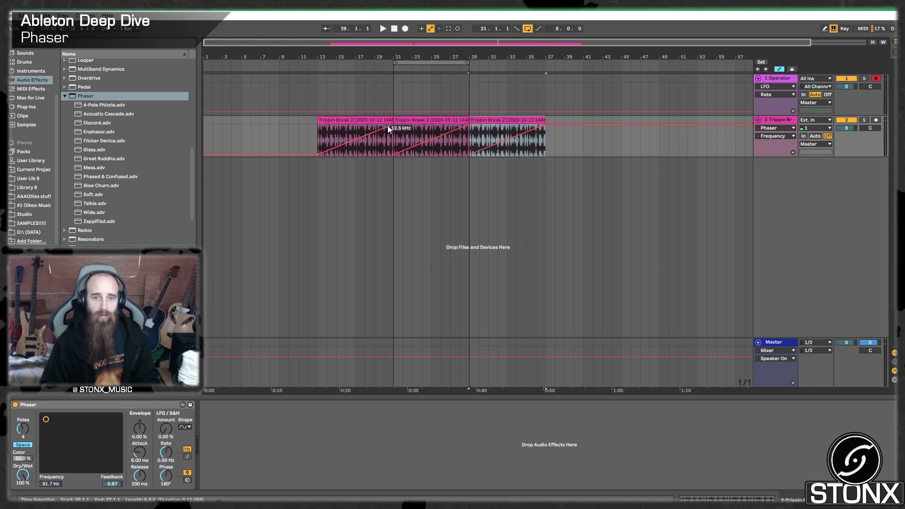
pyautogui.click(394, 125)
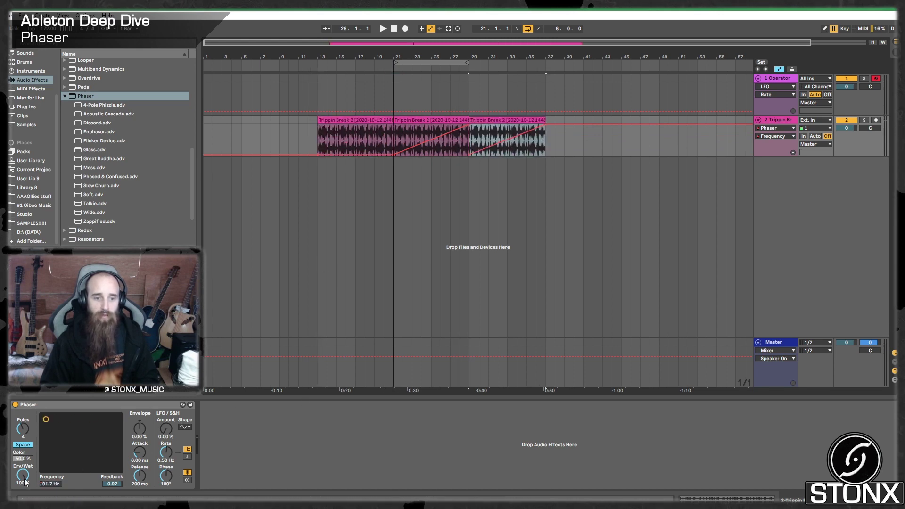
# - Automate the Phaser's Device On parameter so the effect is on only during the middle clip, bars 21 to 29
pyautogui.click(15, 405)
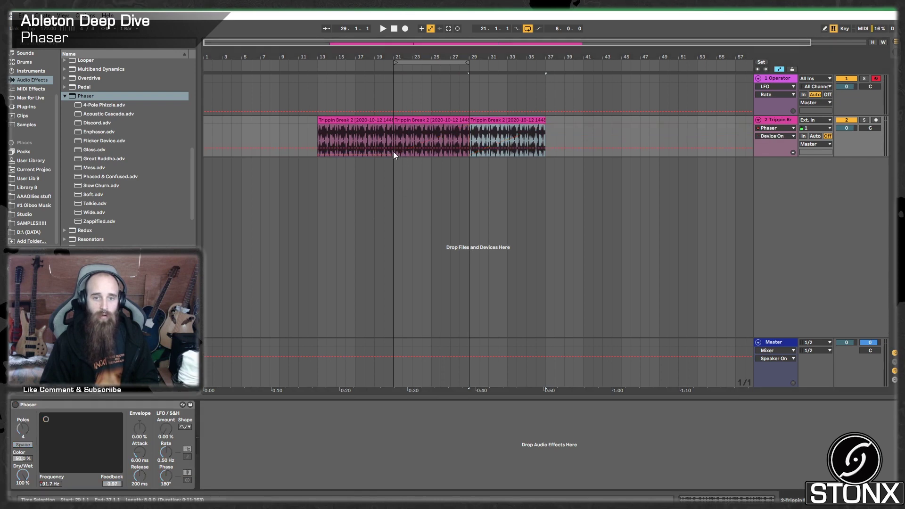
pyautogui.moveTo(393, 152); pyautogui.dragTo(393, 132)
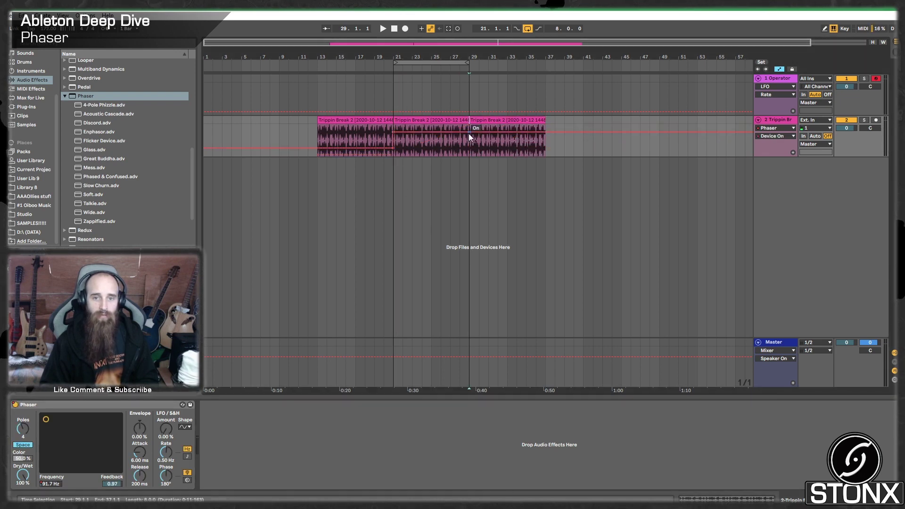
pyautogui.moveTo(468, 131); pyautogui.dragTo(469, 148)
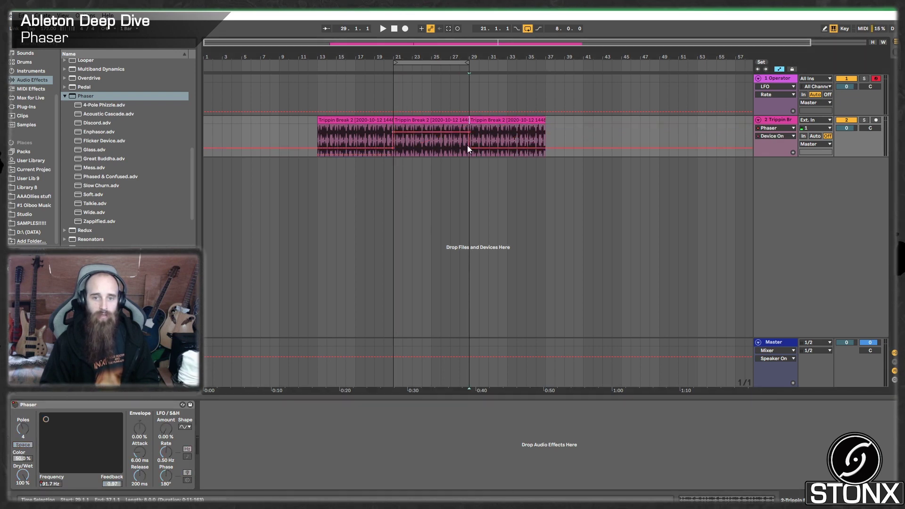
pyautogui.scroll(2, 465, 145)
pyautogui.scroll(-3, 464, 146)
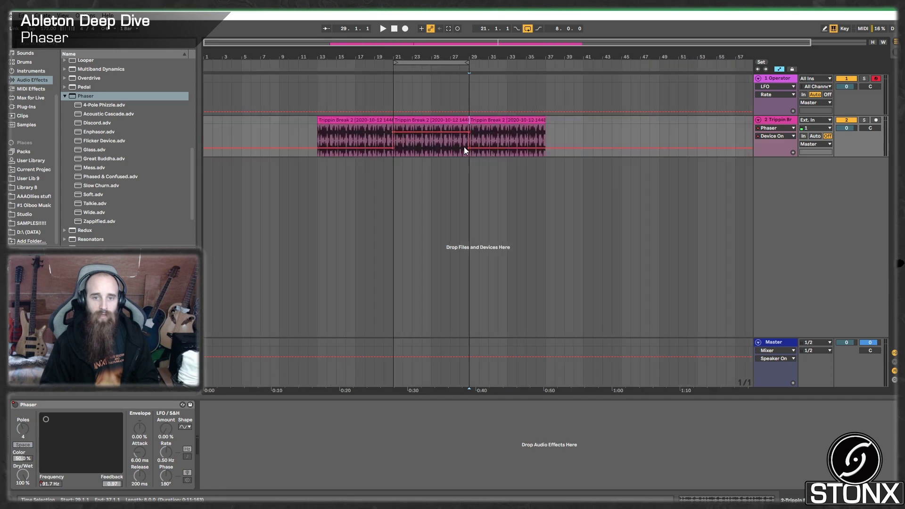
# - Play the arrangement from just before the first break clip with the Operator track selected, and switch off looping
pyautogui.click(302, 132)
pyautogui.press('space')
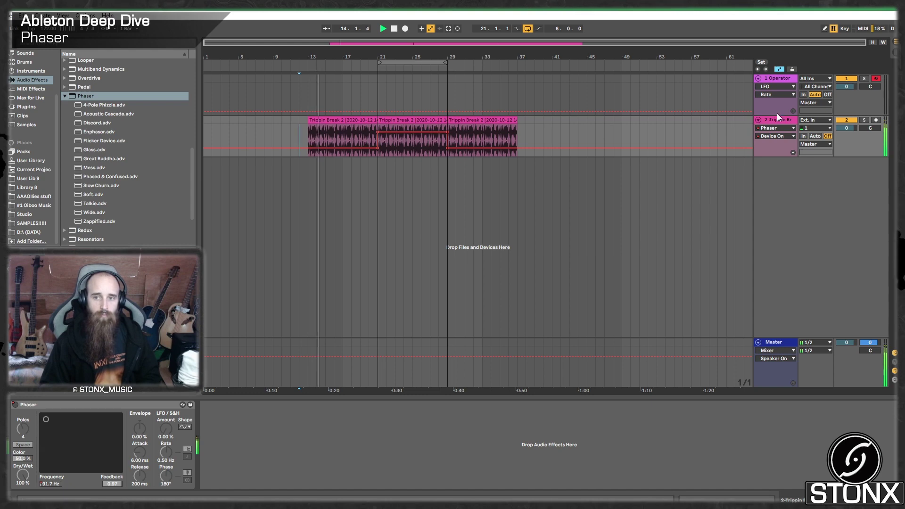
pyautogui.click(777, 77)
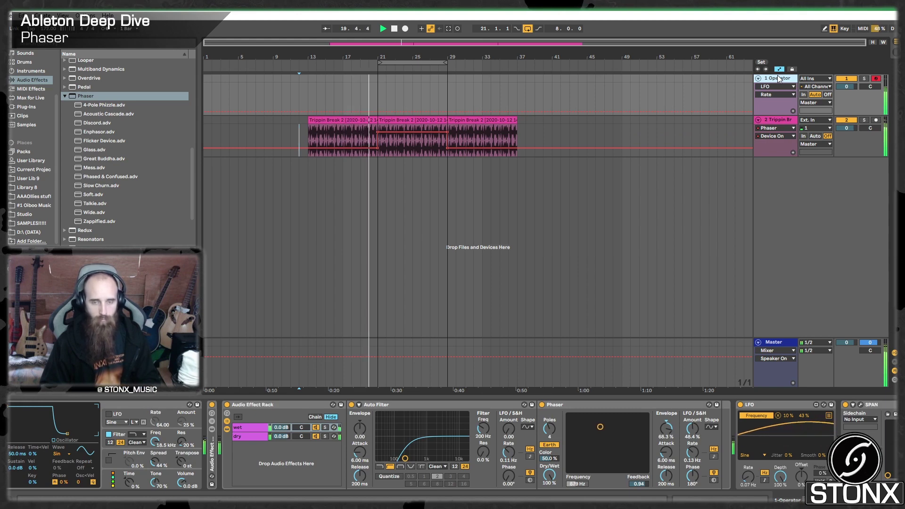
pyautogui.click(527, 29)
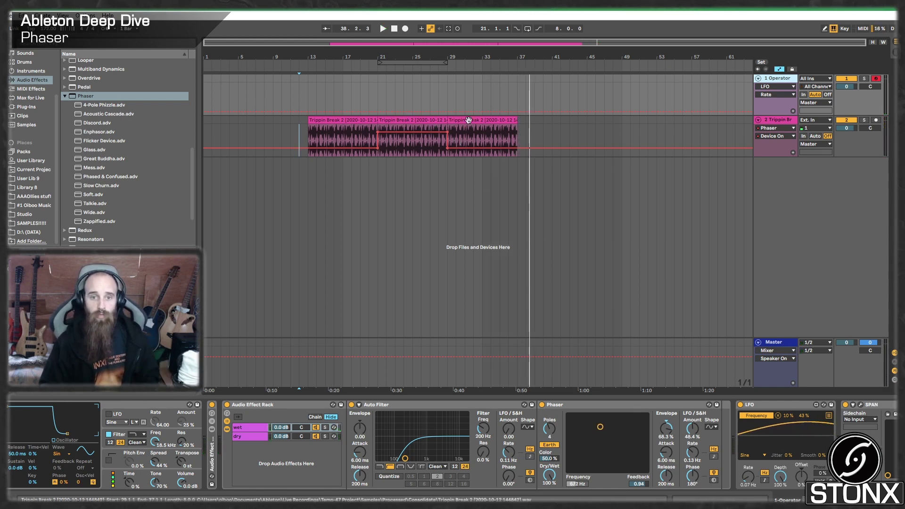
# - Move the third break clip back to bar 25, shortening the phased section to four bars, and play from bar 19
pyautogui.moveTo(472, 121); pyautogui.dragTo(441, 130)
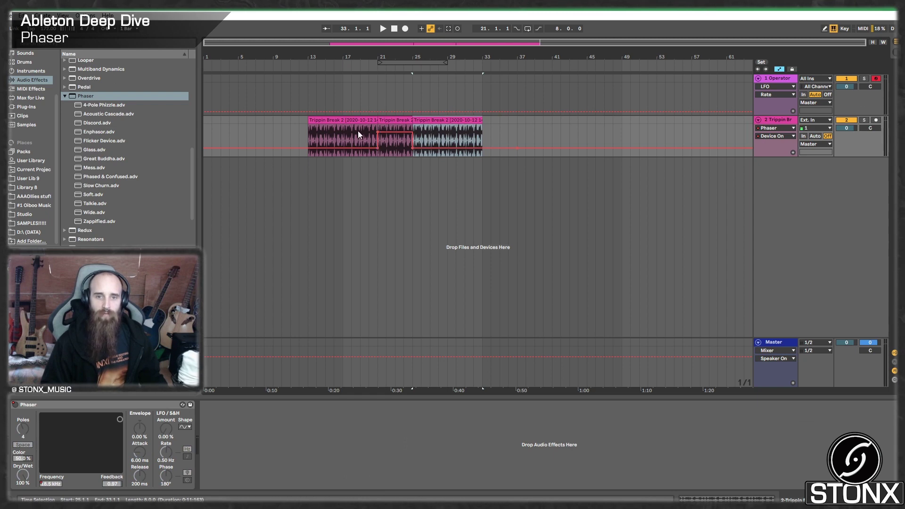
pyautogui.click(362, 92)
pyautogui.press('space')
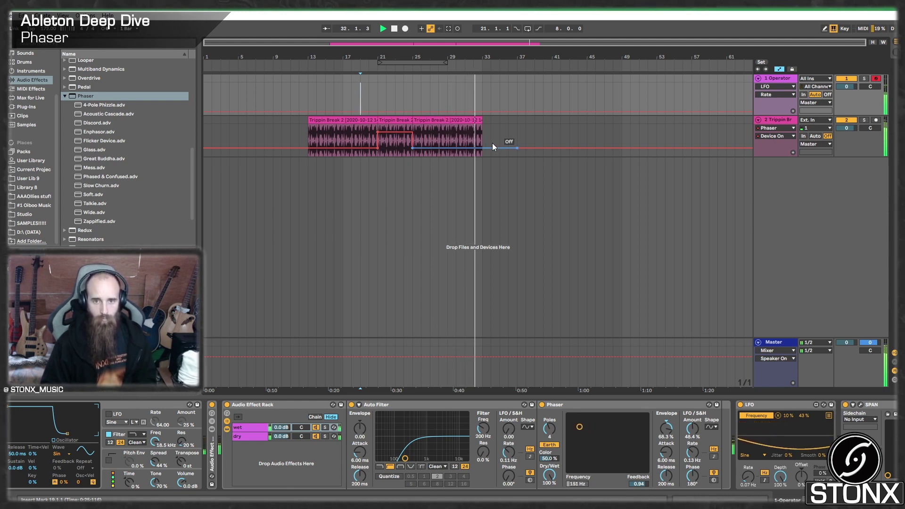
# - Stop playback and automate the Phaser to turn on from bar 32, one bar before the last clip ends
pyautogui.press('space')
pyautogui.click(474, 149)
pyautogui.moveTo(474, 148); pyautogui.dragTo(474, 132)
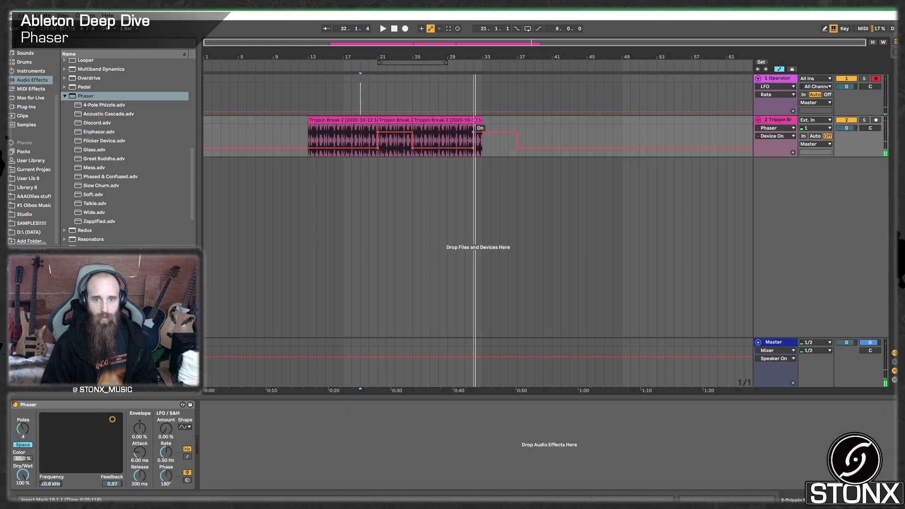
pyautogui.click(477, 122)
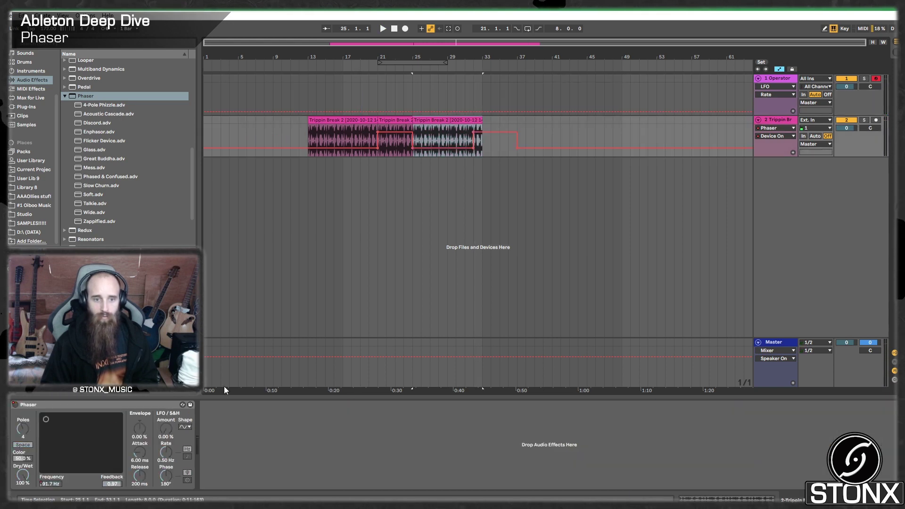
# - Draw a rising Phaser Frequency ramp over the last clip's final bar, from bar 32 to 33, and play from bar 31
pyautogui.click(54, 485)
pyautogui.moveTo(471, 137)
pyautogui.mouseDown()
pyautogui.moveTo(474, 154)
pyautogui.moveTo(482, 126)
pyautogui.moveTo(482, 140)
pyautogui.mouseUp()
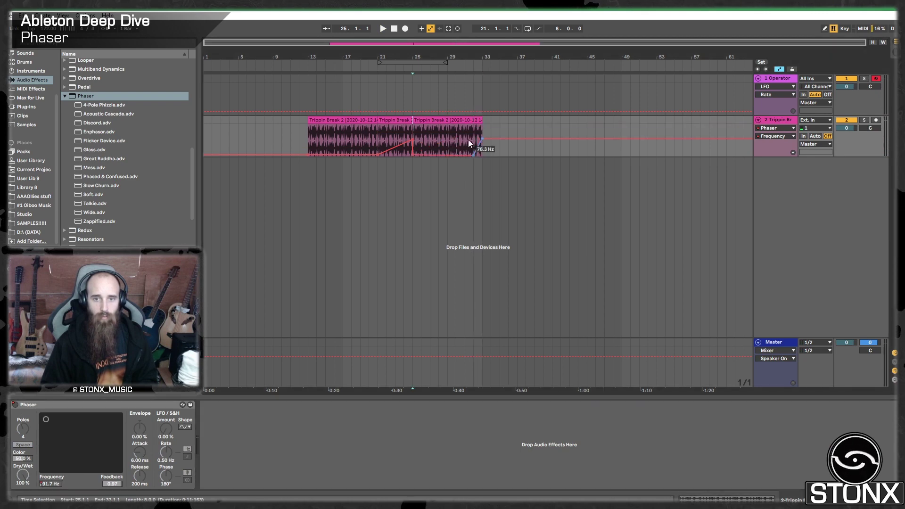
pyautogui.click(463, 136)
pyautogui.press('space')
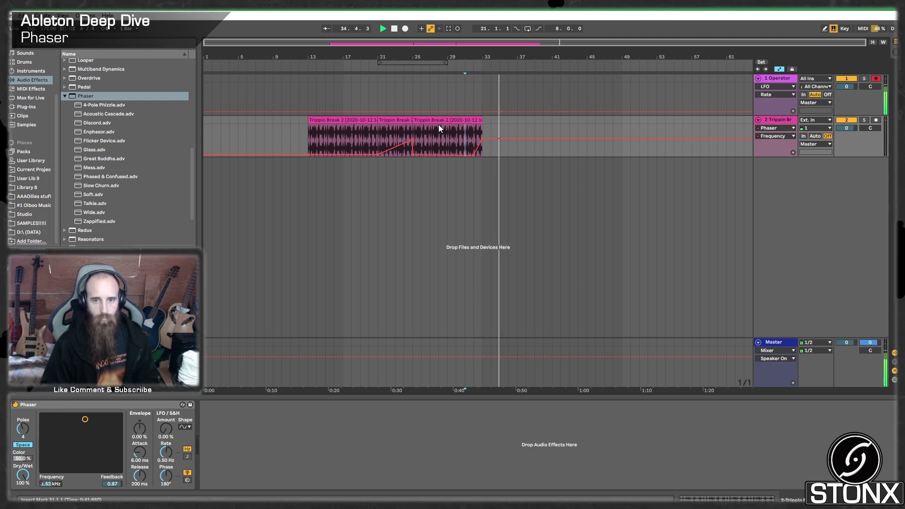
# - Duplicate the last break clip, play from bar 32, and remove the frequency ramp at the end of the new copy
pyautogui.press('space')
pyautogui.click(434, 121)
pyautogui.hotkey('ctrl', 'd')
pyautogui.click(476, 100)
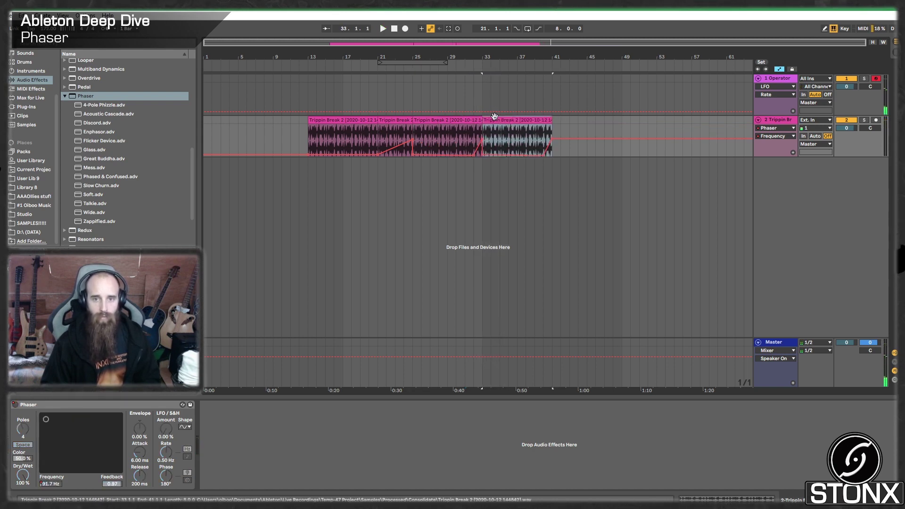
pyautogui.press('space')
pyautogui.click(552, 138)
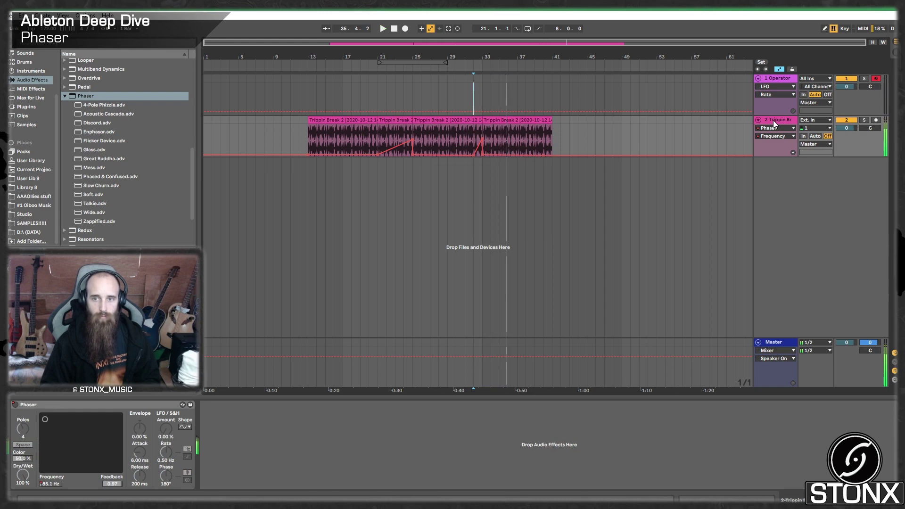
# - Stop playback and insert a return track in the arrangement
pyautogui.press('space')
pyautogui.click(107, 403)
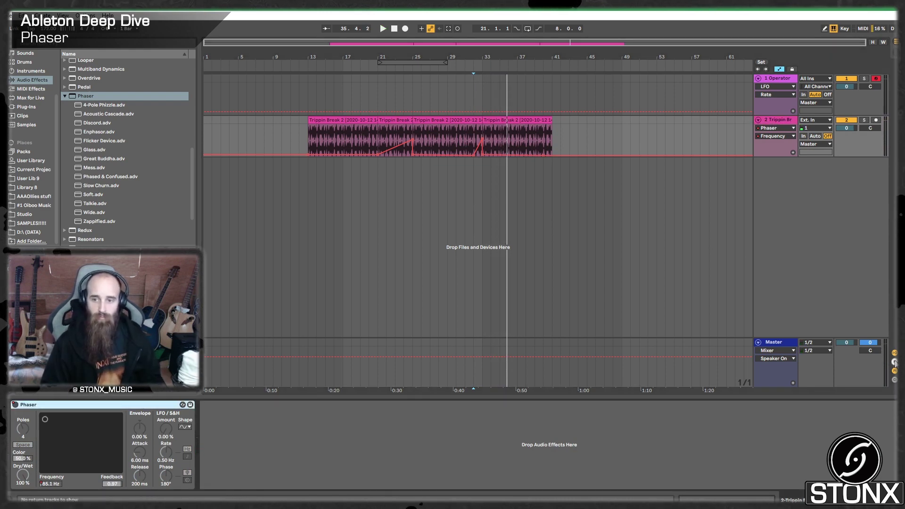
pyautogui.rightClick(799, 284)
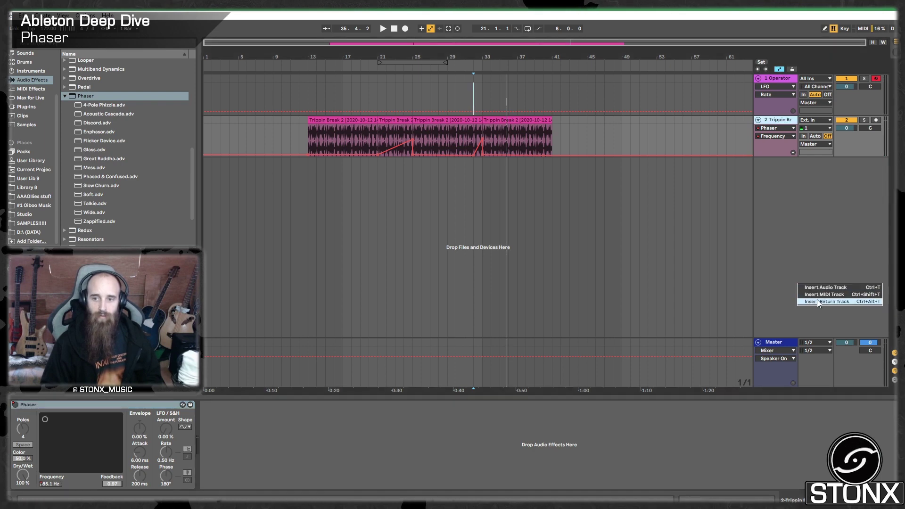
pyautogui.click(816, 299)
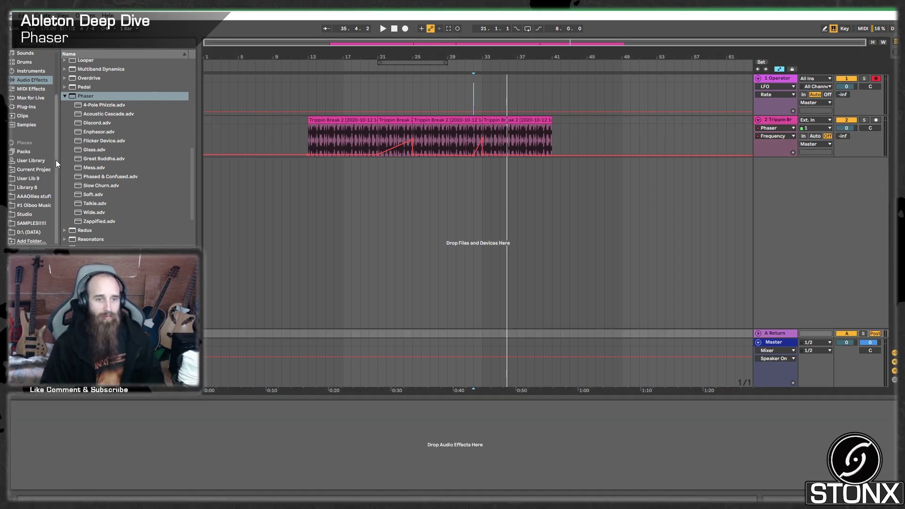
# - Collapse the Phaser presets in the audio effects and load Echo onto the return track
pyautogui.click(30, 80)
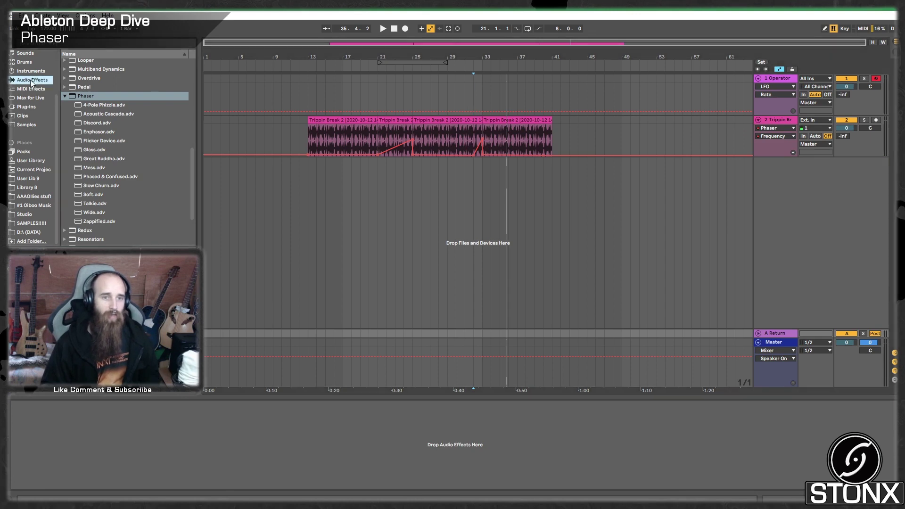
pyautogui.click(62, 95)
pyautogui.scroll(3, 74, 115)
pyautogui.click(82, 91)
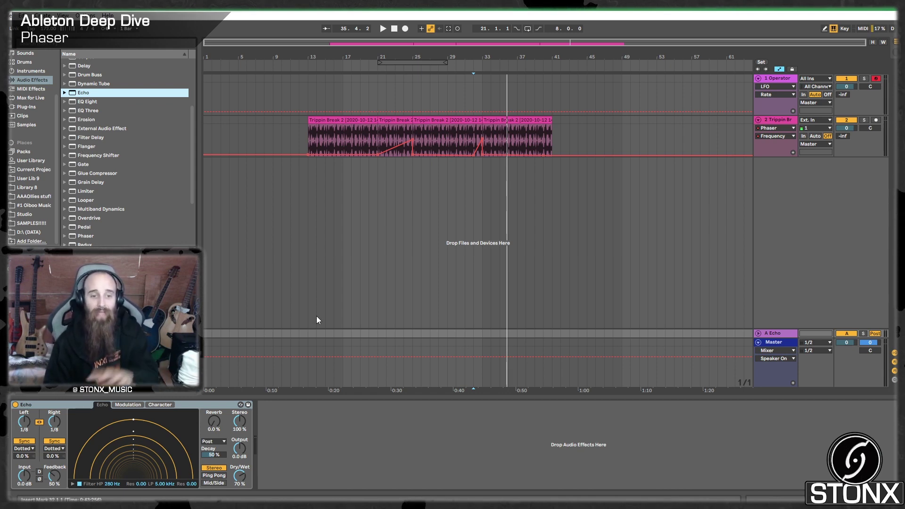
# - Show the break track's A-Echo send automation, draw a rising send ramp from bar 32 to 33, and play from bar 32
pyautogui.rightClick(840, 138)
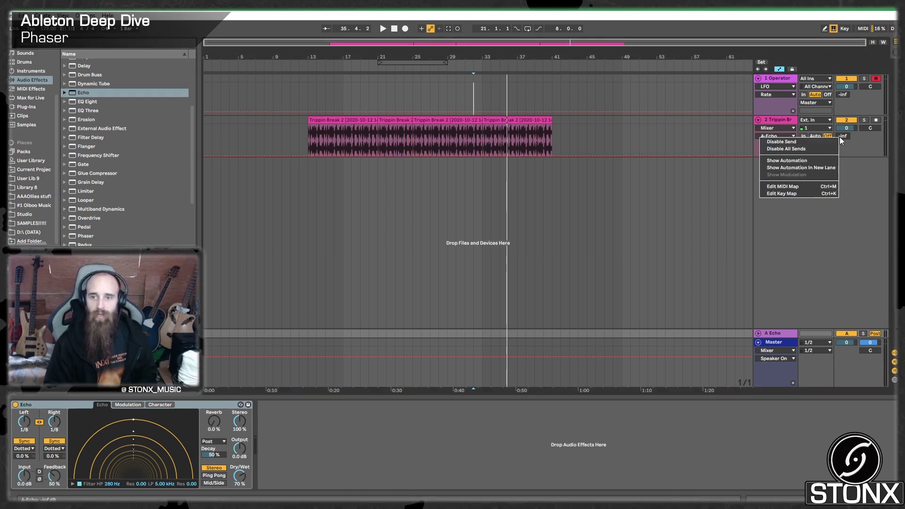
pyautogui.click(792, 161)
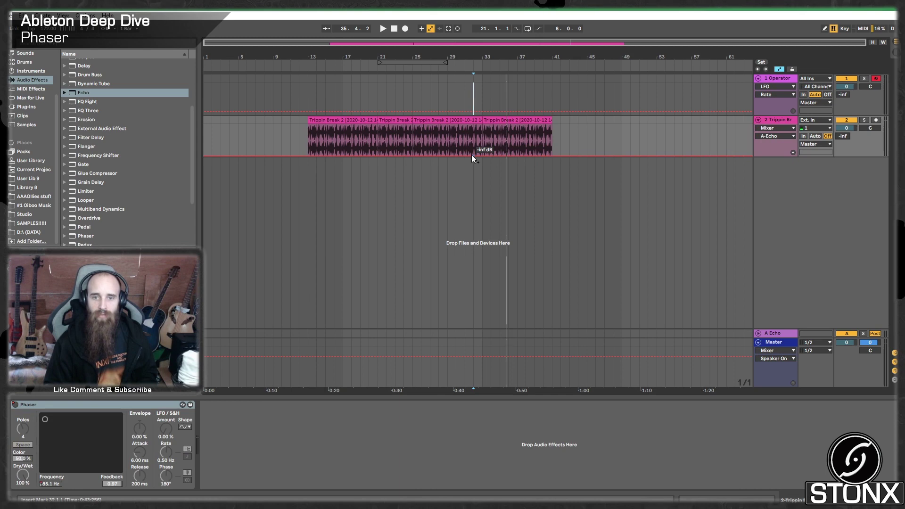
pyautogui.moveTo(471, 155)
pyautogui.mouseDown()
pyautogui.moveTo(491, 123)
pyautogui.moveTo(482, 154)
pyautogui.mouseUp()
pyautogui.click(473, 98)
pyautogui.press('space')
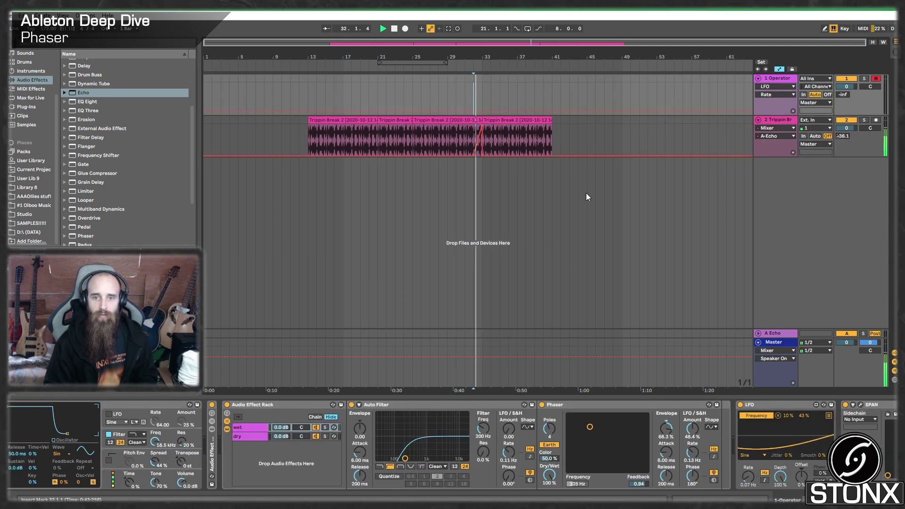
# - Set the return track's Echo to 95% Feedback and 100% Dry/Wet while replaying the transition at bar 32
pyautogui.click(773, 333)
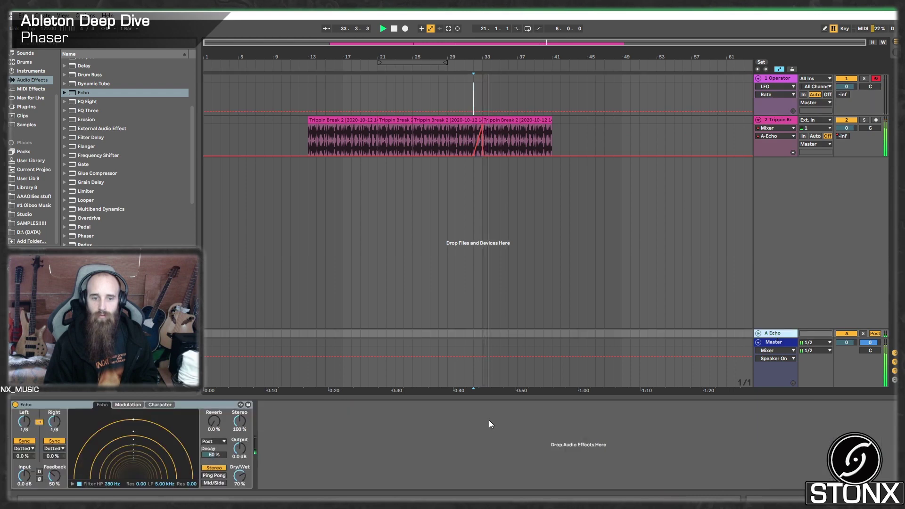
pyautogui.moveTo(58, 480); pyautogui.dragTo(58, 452)
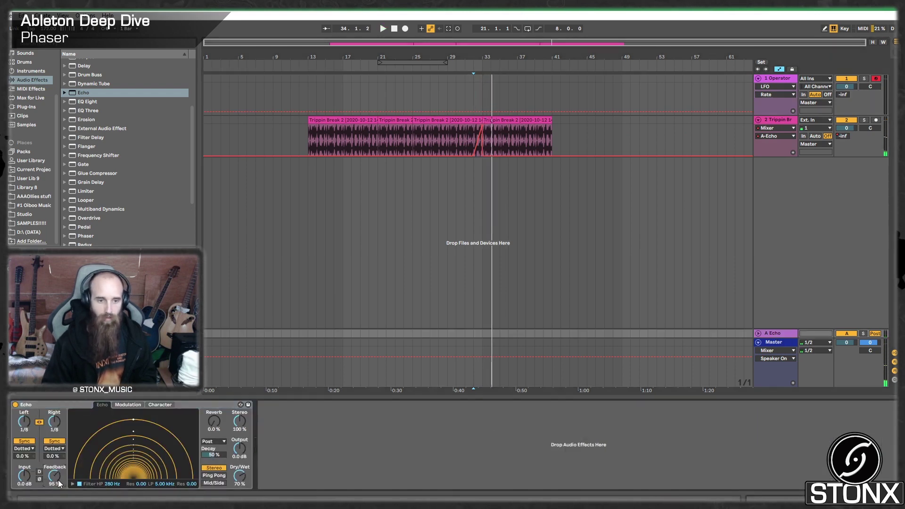
pyautogui.press('space')
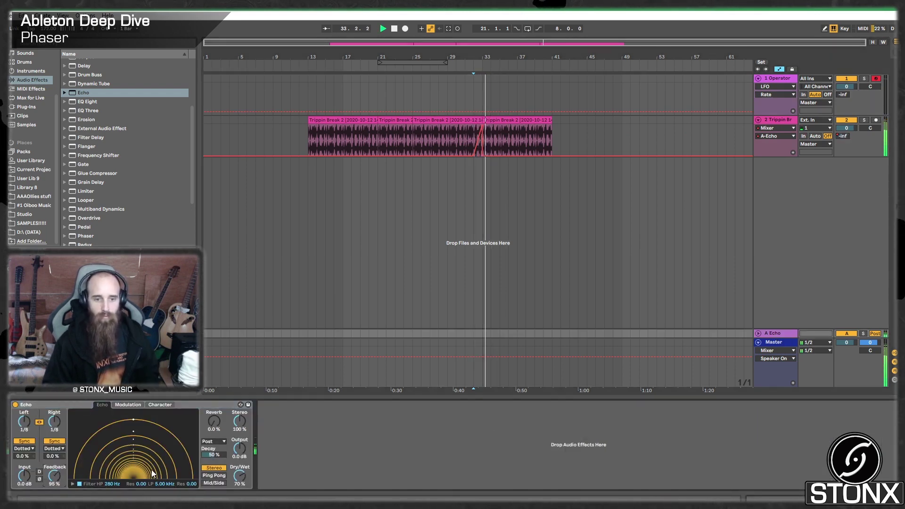
pyautogui.moveTo(240, 476); pyautogui.dragTo(240, 458)
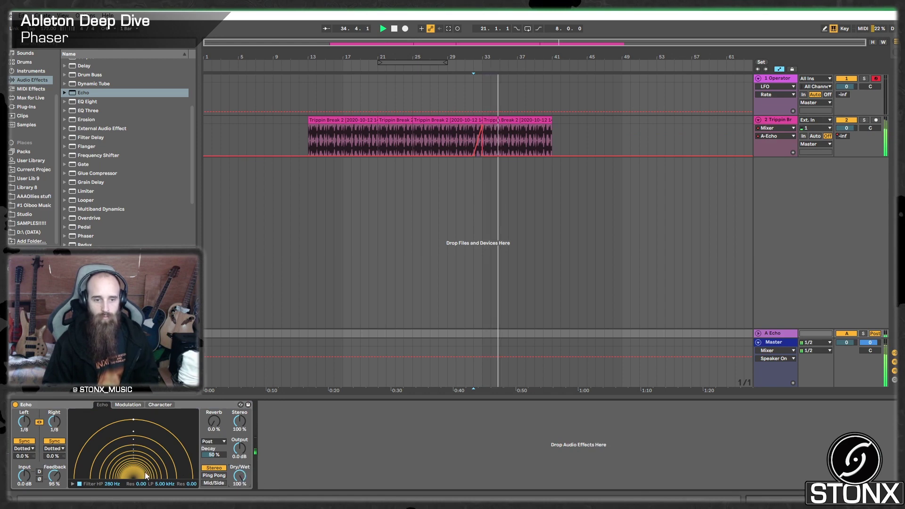
pyautogui.press('space')
pyautogui.press('space')
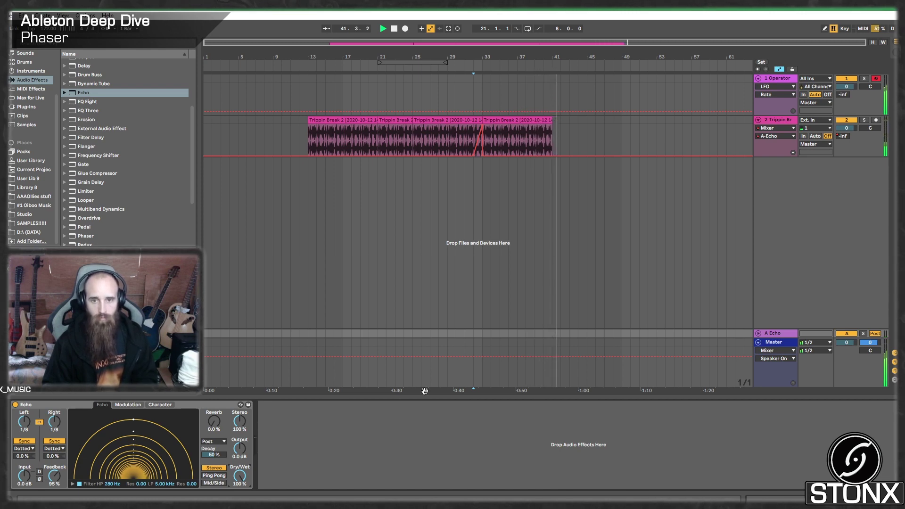
# - Draw another rising A-Echo send ramp on the break track from bar 40 to 41, and play from bar 39
pyautogui.click(545, 157)
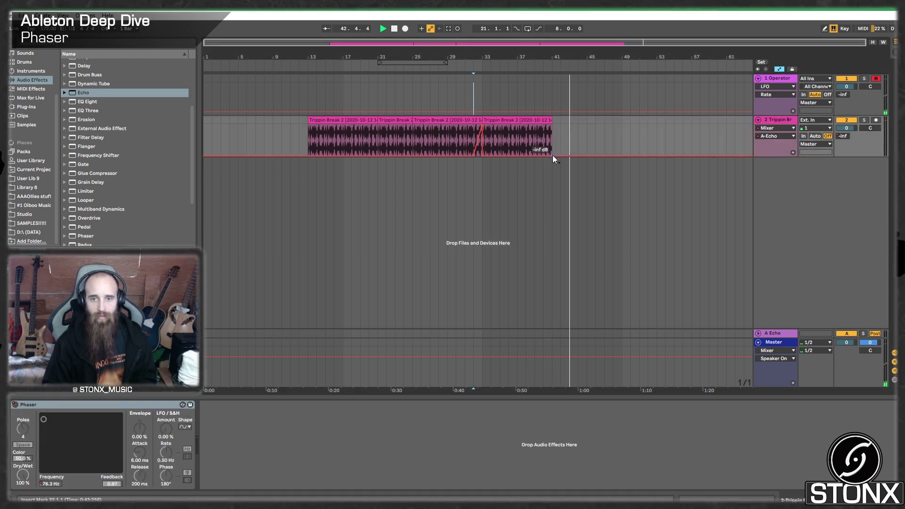
pyautogui.moveTo(553, 156)
pyautogui.mouseDown()
pyautogui.moveTo(551, 125)
pyautogui.moveTo(561, 156)
pyautogui.moveTo(552, 158)
pyautogui.mouseUp()
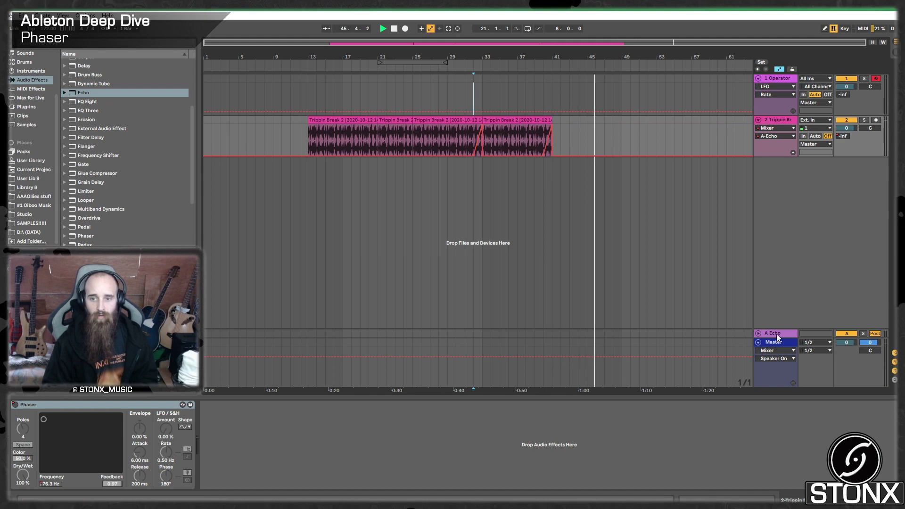
pyautogui.click(539, 145)
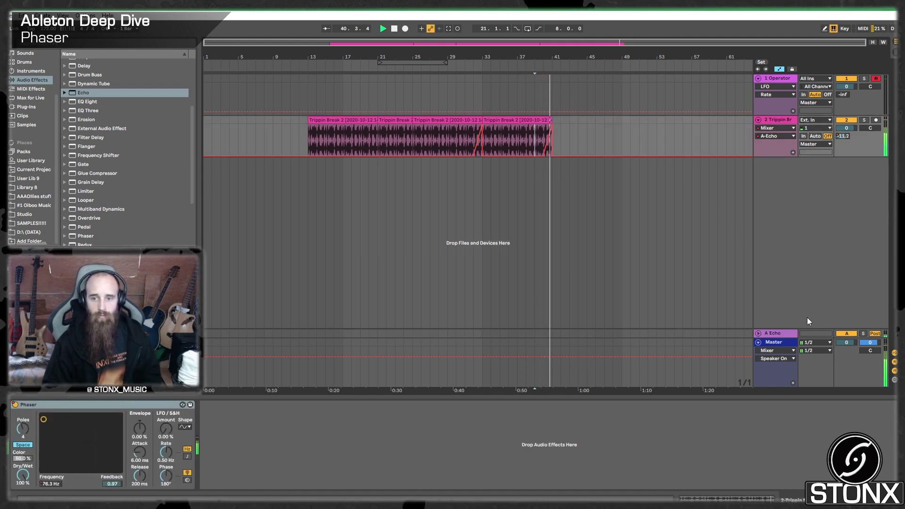
pyautogui.click(776, 333)
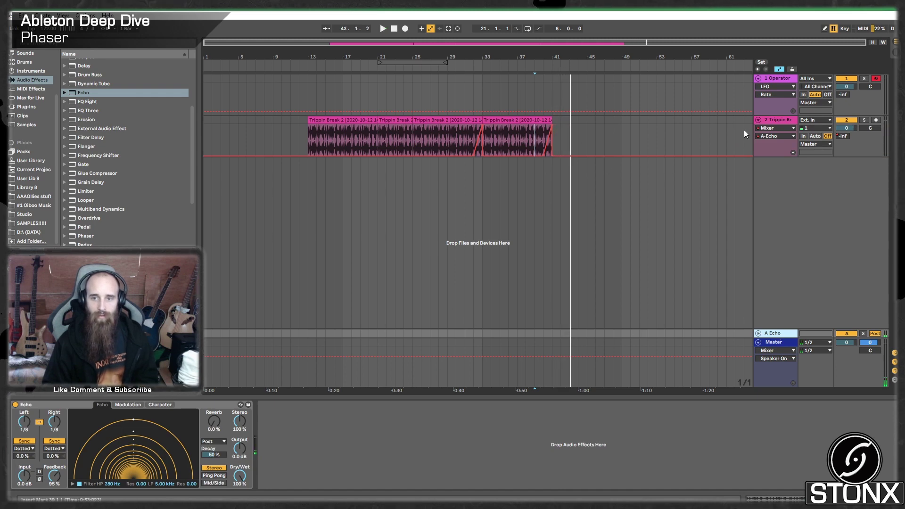
# - Show the break track's Phaser Frequency automation again and place a copy of the first break clip at bar 49
pyautogui.click(767, 120)
pyautogui.click(49, 484)
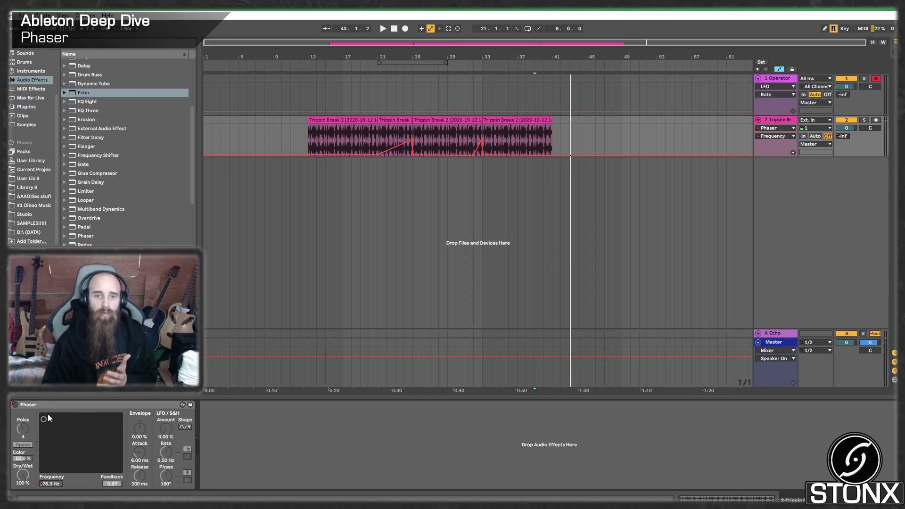
pyautogui.click(432, 117)
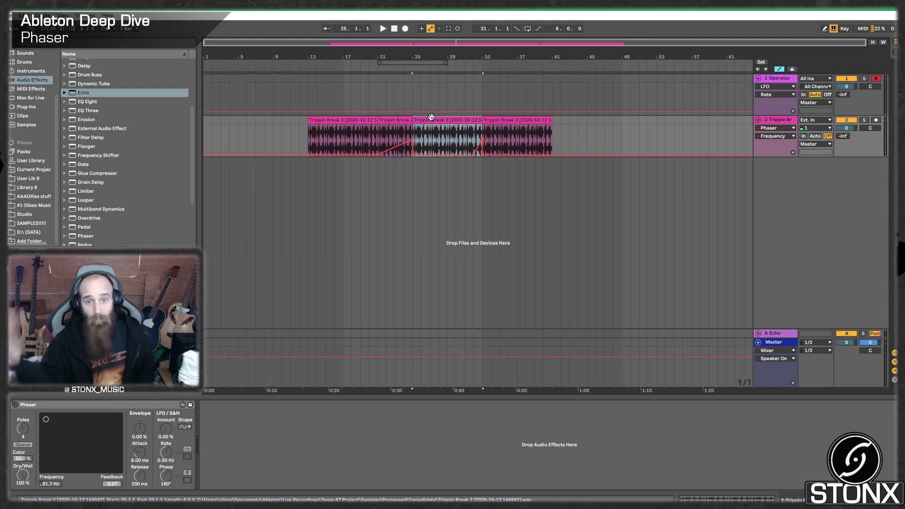
pyautogui.click(767, 78)
pyautogui.click(779, 120)
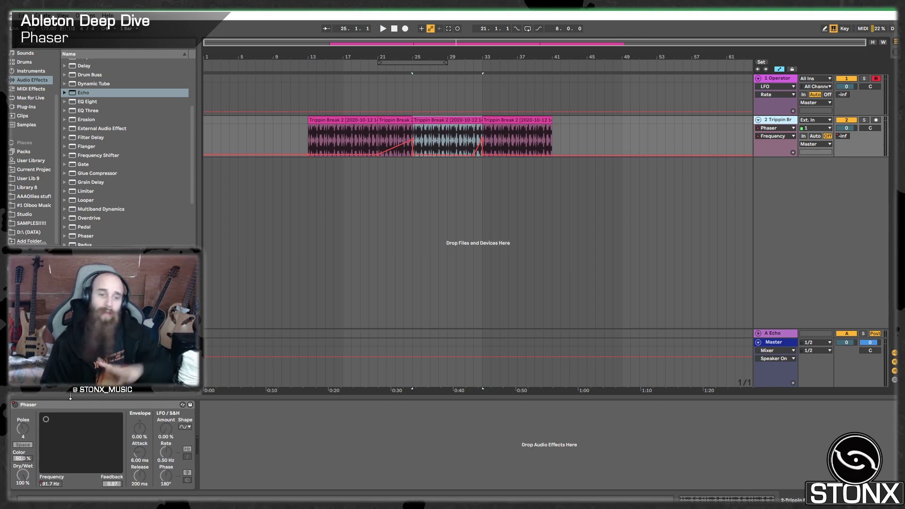
pyautogui.click(632, 140)
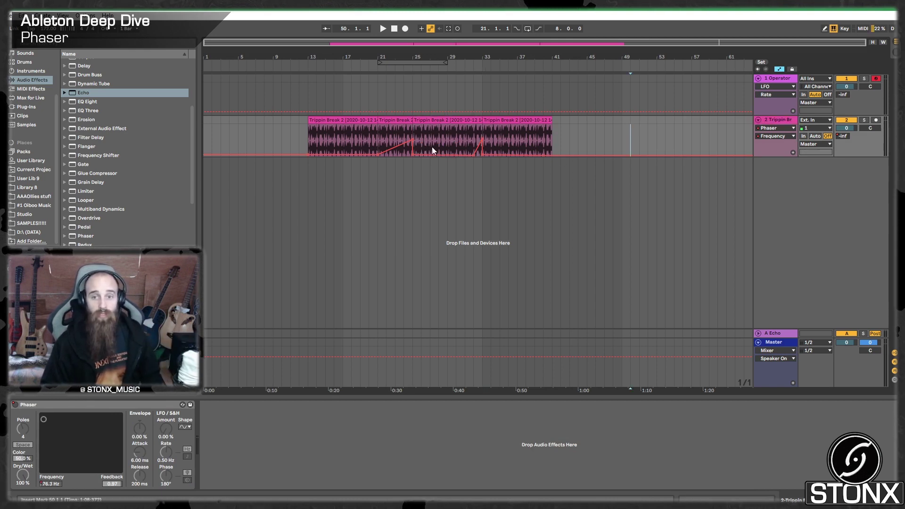
pyautogui.moveTo(347, 120)
pyautogui.mouseDown()
pyautogui.moveTo(669, 138)
pyautogui.moveTo(655, 130)
pyautogui.mouseUp()
# - Record a MIDI clip on the Operator track from bar 49 and trim its end to bar 57
pyautogui.click(622, 90)
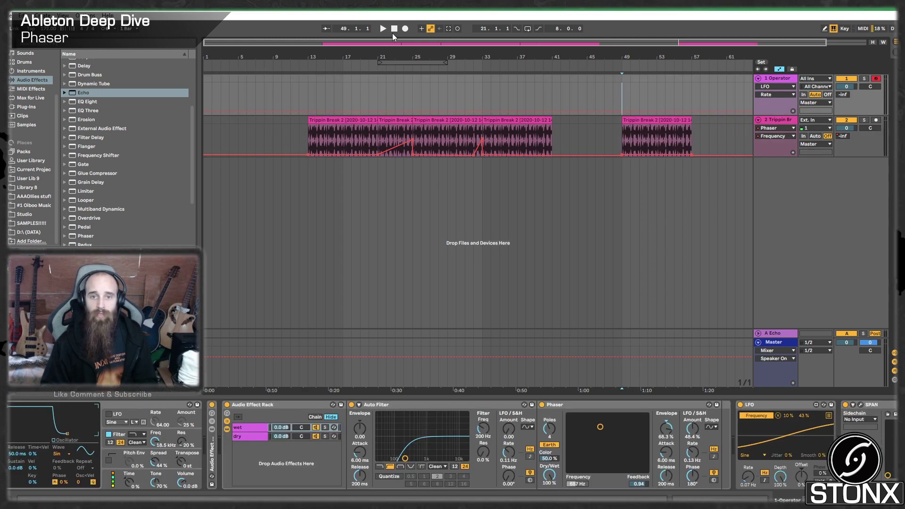
pyautogui.click(406, 28)
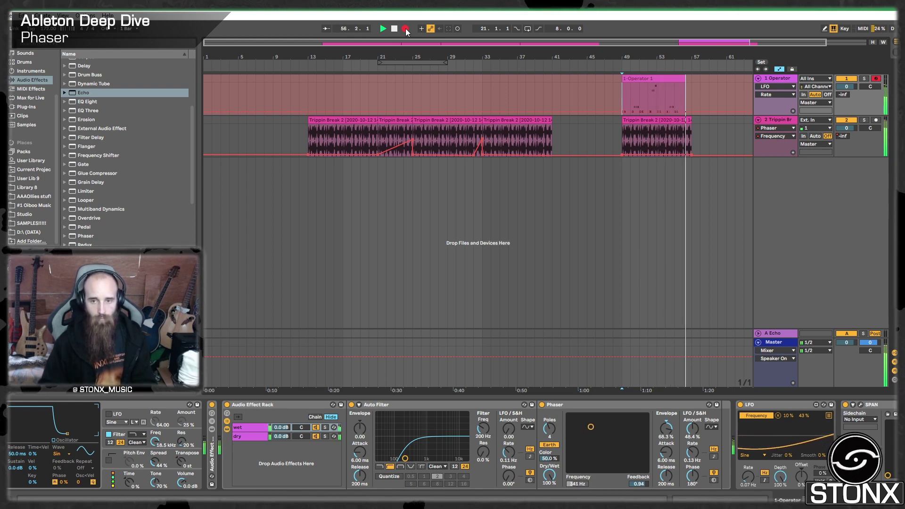
pyautogui.press('space')
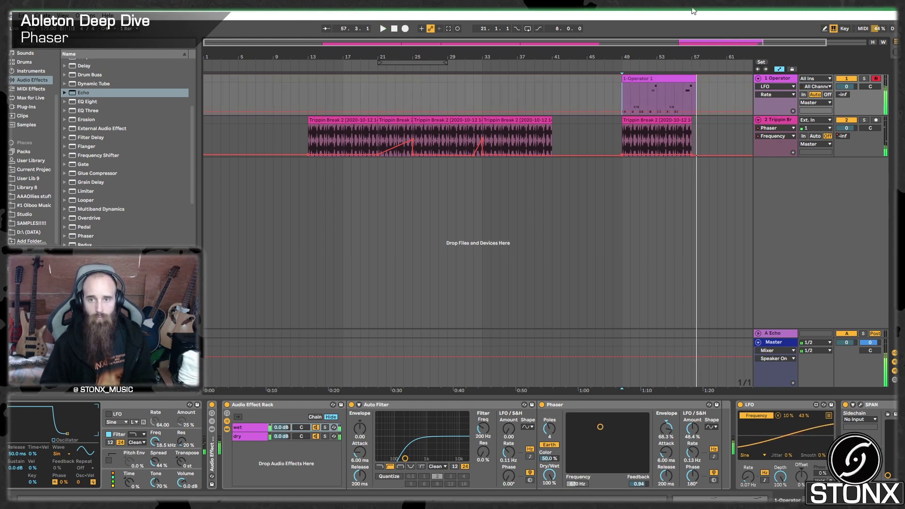
pyautogui.click(696, 78)
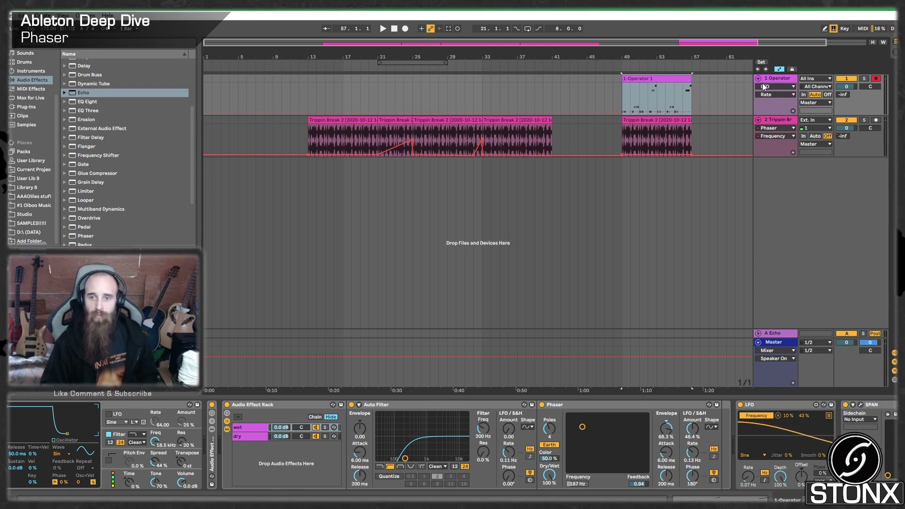
# - Group the Operator and break tracks and load a Phaser onto the group
pyautogui.keyDown('shift'); pyautogui.click(771, 123); pyautogui.keyUp('shift')
pyautogui.hotkey('ctrl', 'g')
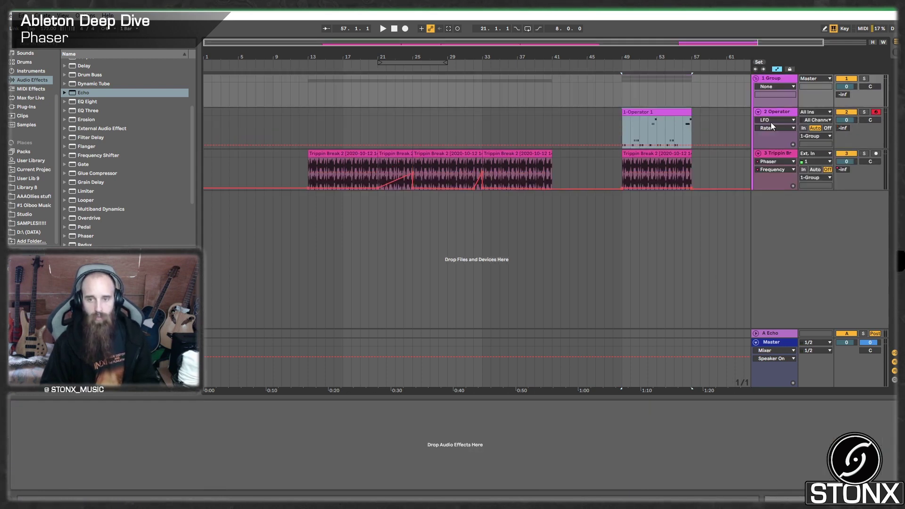
pyautogui.scroll(-3, 80, 187)
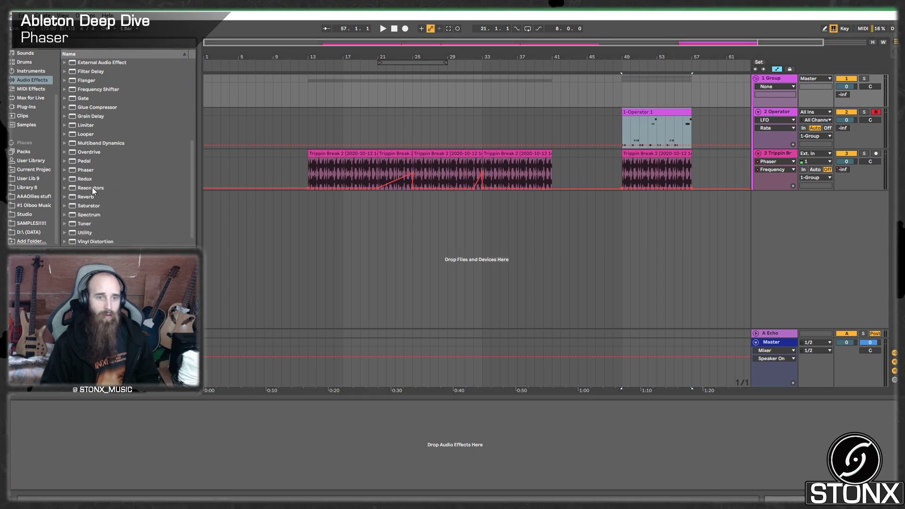
pyautogui.click(88, 170)
pyautogui.moveTo(796, 86); pyautogui.dragTo(781, 83)
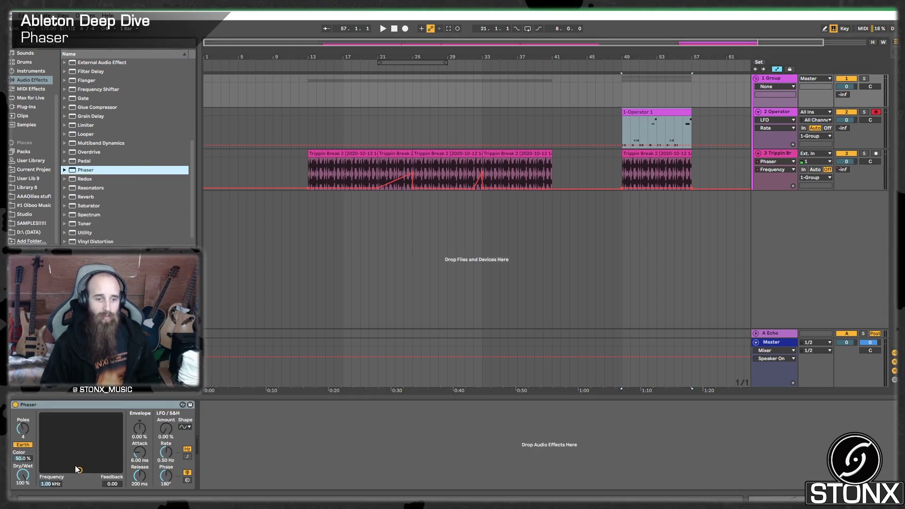
# - Set the group's Phaser to Space mode with Frequency about 214 Hz and Feedback about 0.97 during playback
pyautogui.moveTo(78, 469); pyautogui.dragTo(59, 425)
pyautogui.press('space')
pyautogui.click(23, 445)
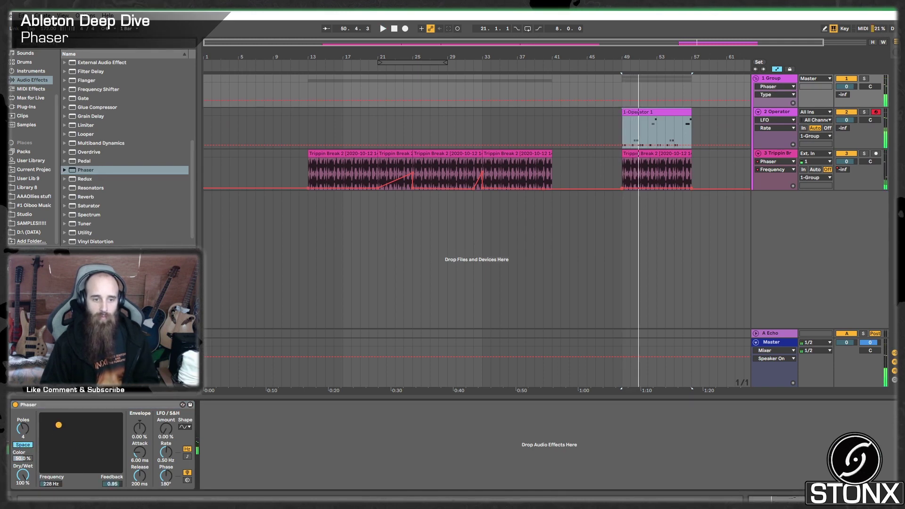
# - Show the group's Phaser Frequency automation and draw a rising ramp from bar 55 to 57
pyautogui.rightClick(51, 485)
pyautogui.click(61, 443)
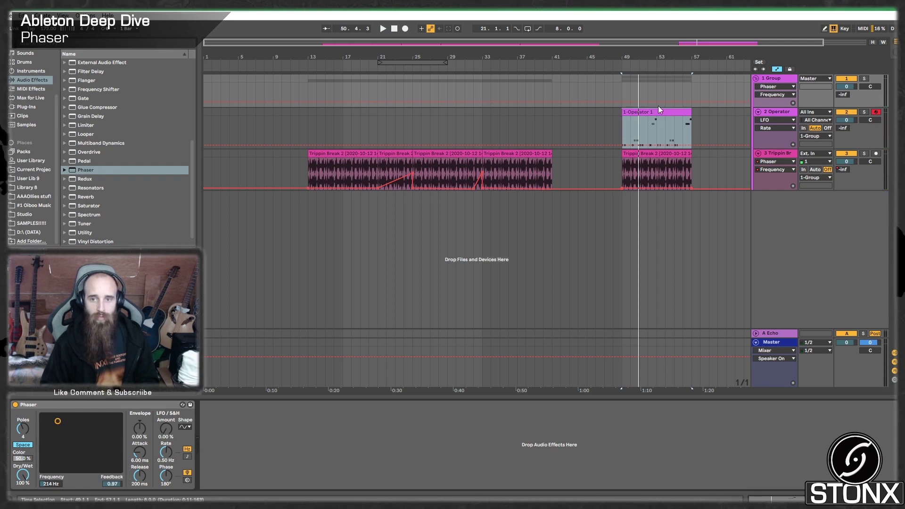
pyautogui.click(674, 101)
pyautogui.moveTo(695, 101); pyautogui.dragTo(685, 90)
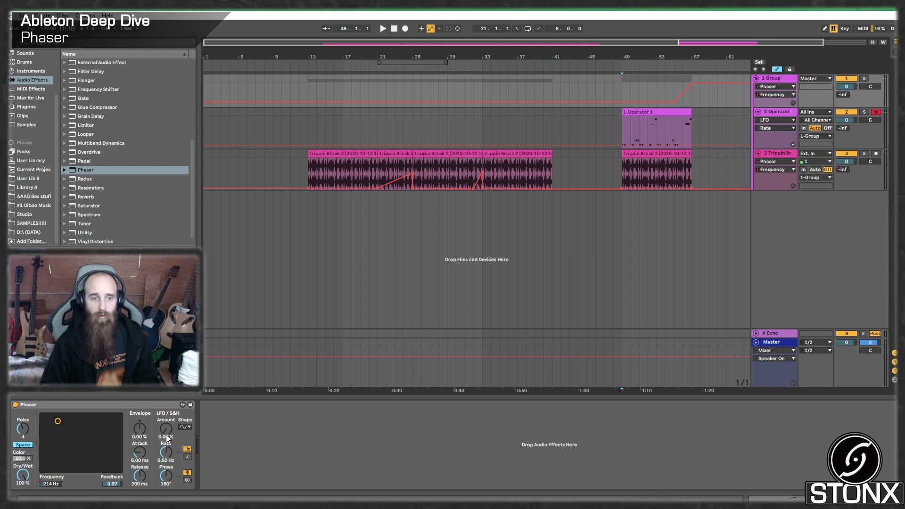
# - Automate the group's Phaser Dry/Wet from 0% at bar 54 to 100% at bar 55, and play from bar 49
pyautogui.rightClick(21, 479)
pyautogui.click(52, 453)
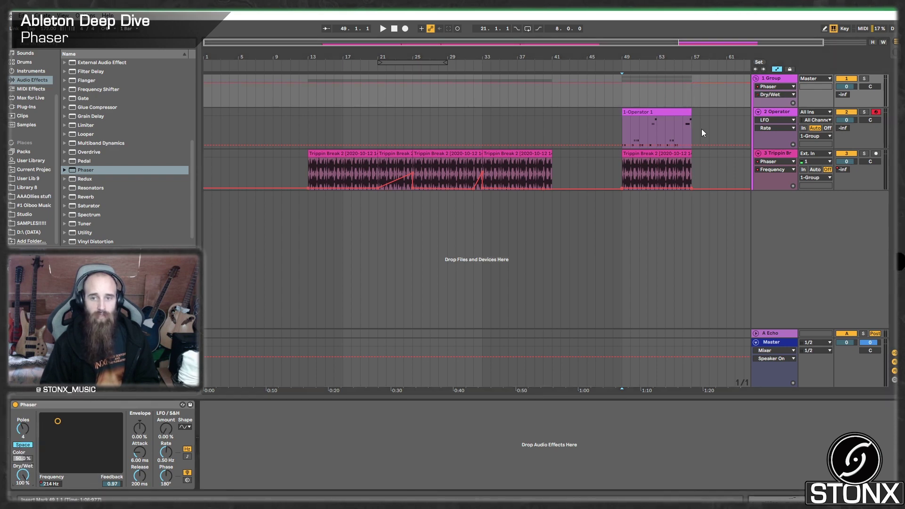
pyautogui.moveTo(669, 84); pyautogui.dragTo(666, 107)
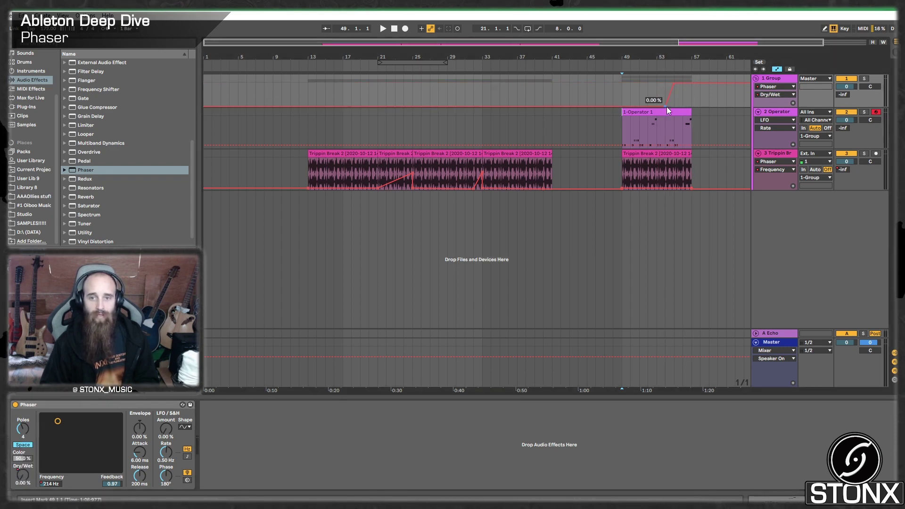
pyautogui.click(621, 86)
pyautogui.press('space')
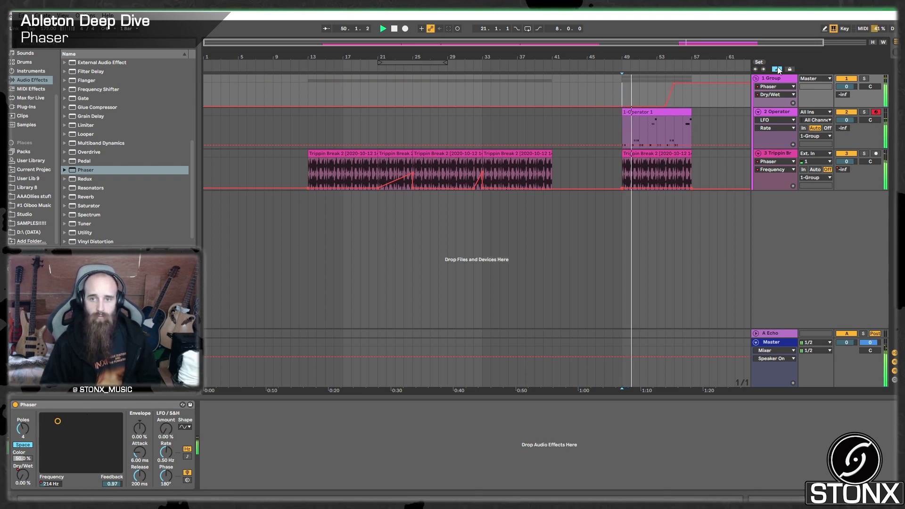
pyautogui.moveTo(698, 57); pyautogui.dragTo(698, 108)
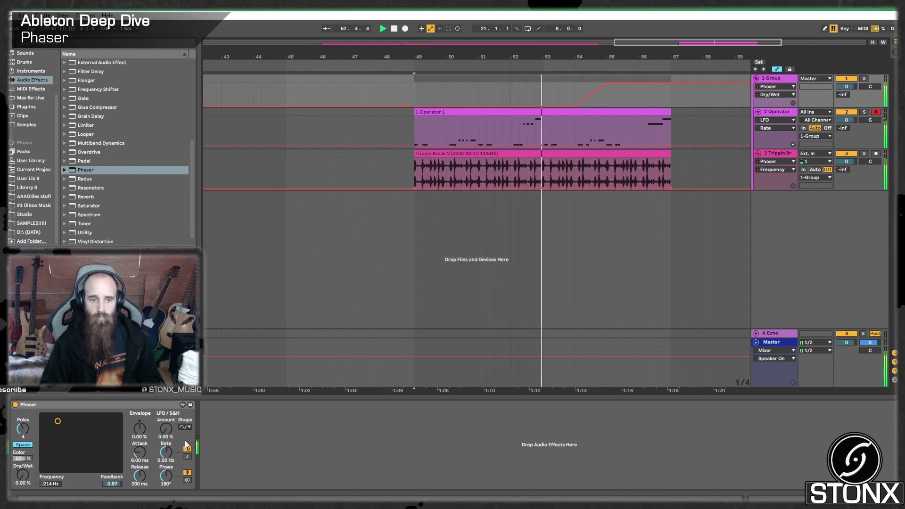
pyautogui.click(51, 485)
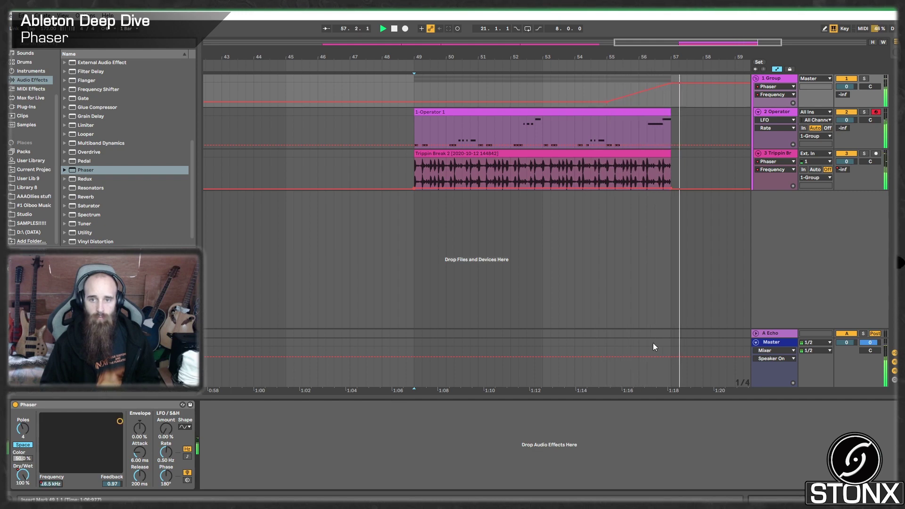
# - Drop the group's Phaser Frequency automation to its minimum at bar 57, just after the ramp's peak
pyautogui.click(671, 83)
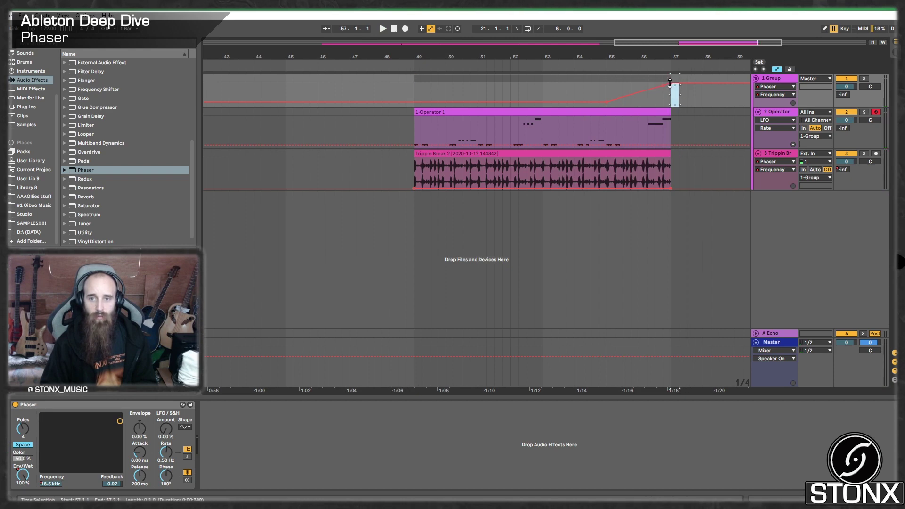
pyautogui.click(702, 100)
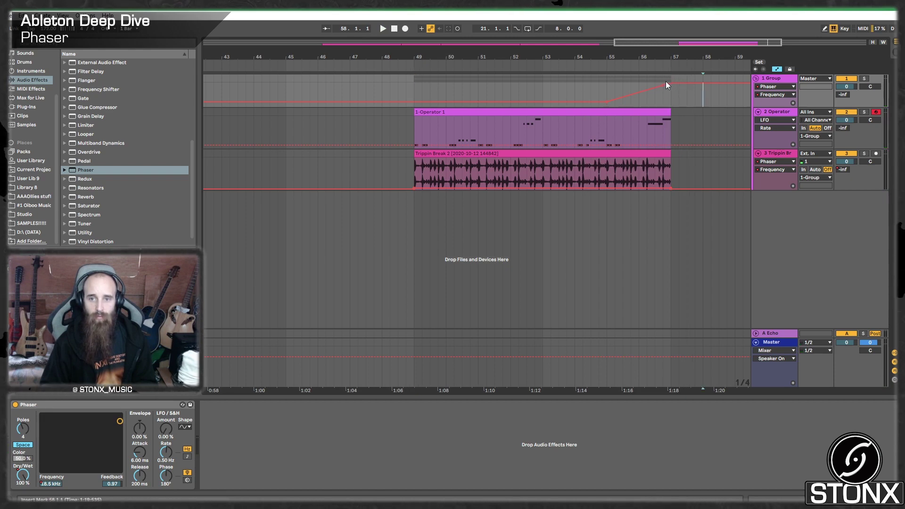
pyautogui.moveTo(671, 85); pyautogui.dragTo(669, 109)
# - Duplicate the Operator and break clips so the copies start at bar 57, and play from bar 56
pyautogui.click(653, 111)
pyautogui.keyDown('shift'); pyautogui.click(630, 154); pyautogui.keyUp('shift')
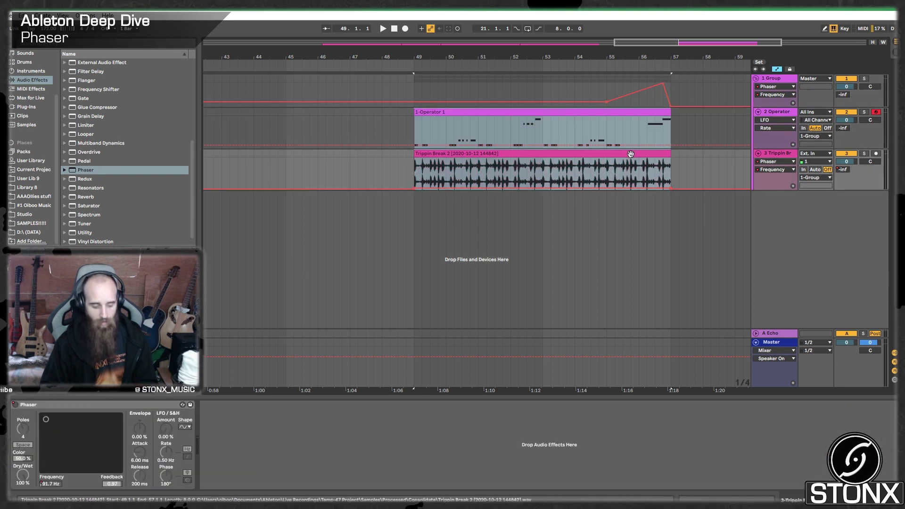
pyautogui.hotkey('ctrl', 'd')
pyautogui.click(354, 127)
pyautogui.press('space')
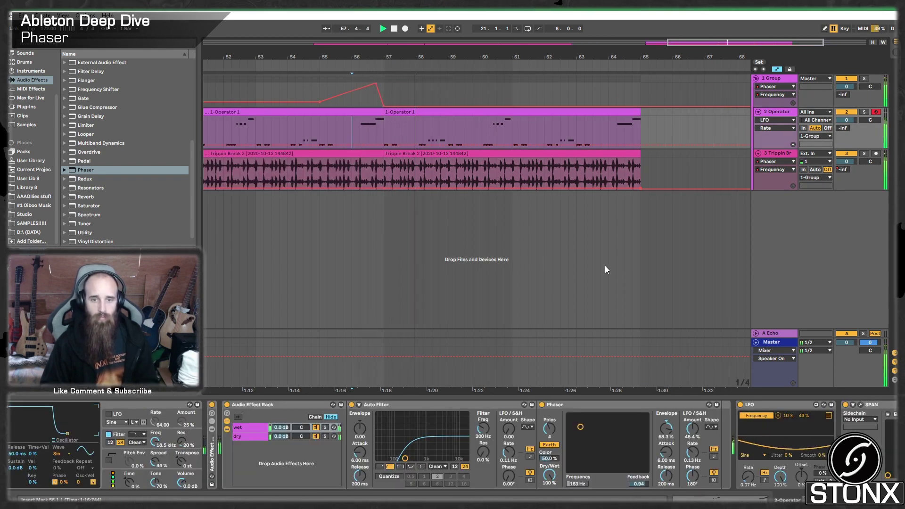
# - Drop the group's Phaser Dry/Wet automation from 100% to 0% at bar 57, and play from bar 54
pyautogui.press('space')
pyautogui.click(777, 78)
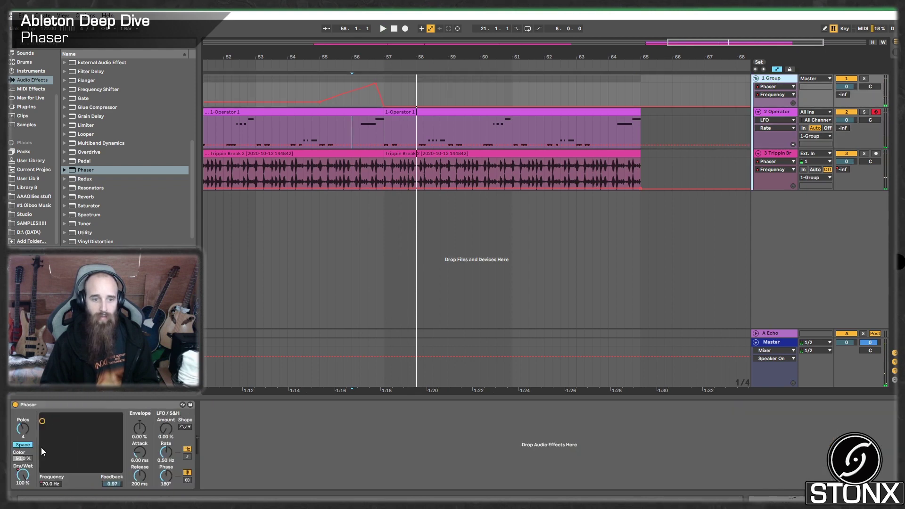
pyautogui.click(22, 476)
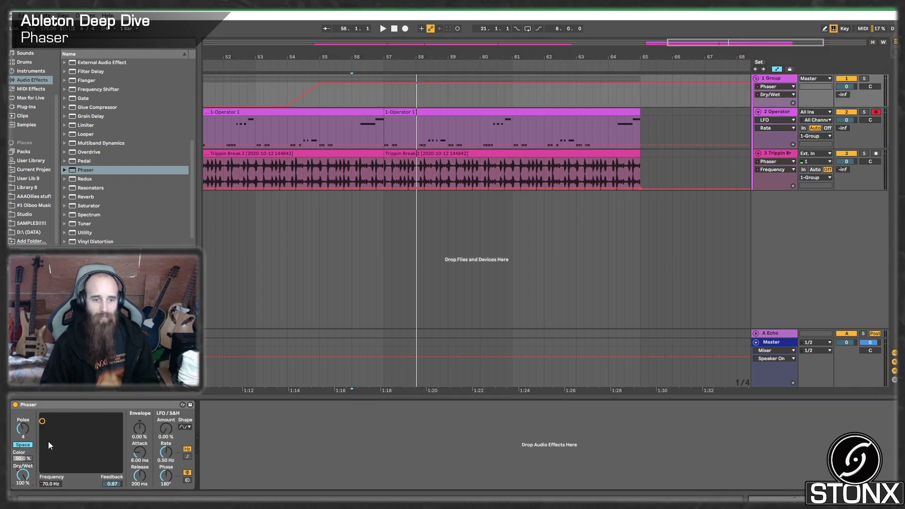
pyautogui.click(383, 86)
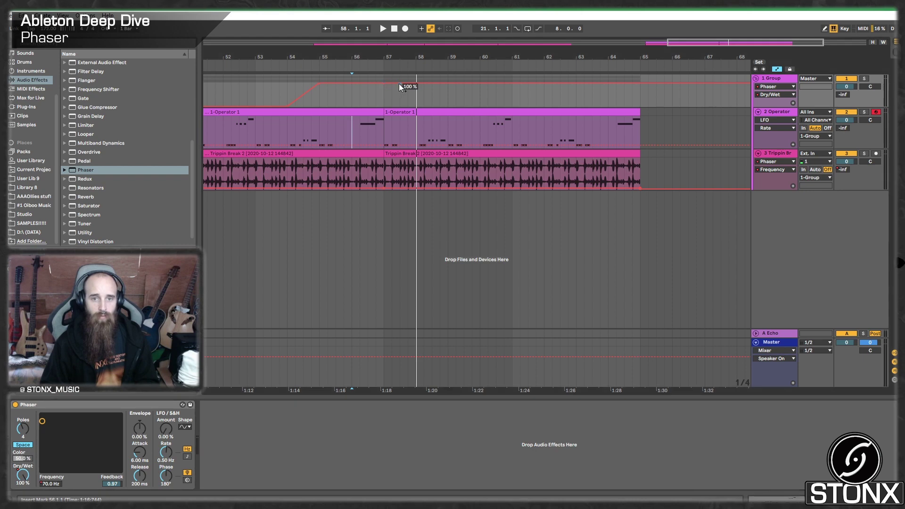
pyautogui.moveTo(399, 84); pyautogui.dragTo(384, 106)
pyautogui.click(290, 83)
pyautogui.press('space')
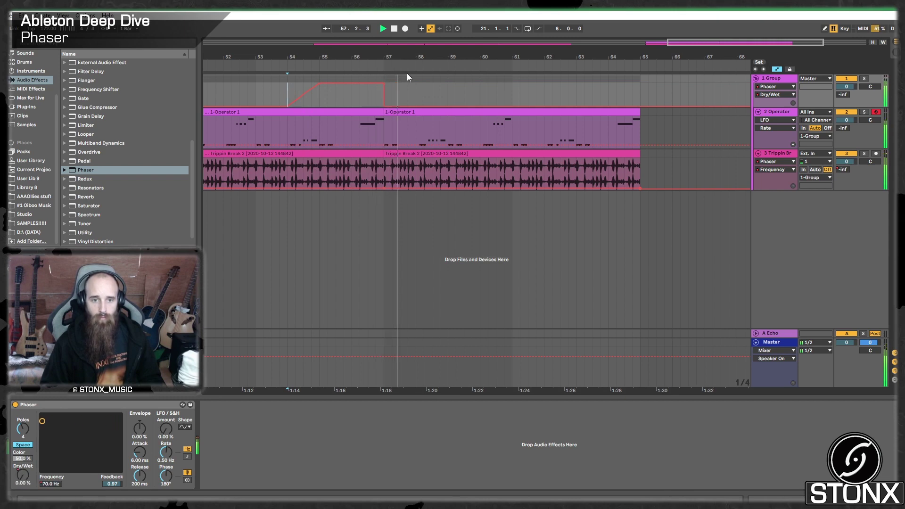
# - Raise the group's Phaser Frequency automation to 6.78 kHz from bar 57 onward, and play from bar 54
pyautogui.press('space')
pyautogui.click(54, 481)
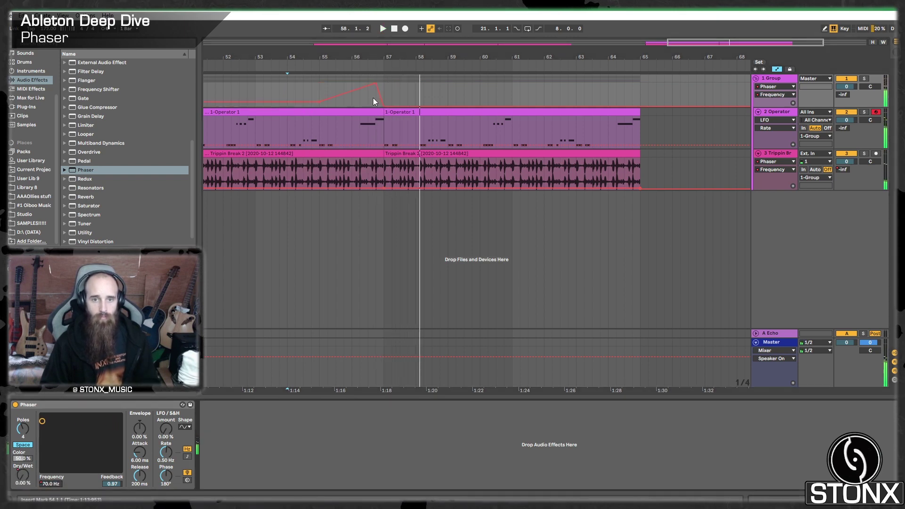
pyautogui.moveTo(383, 107); pyautogui.dragTo(383, 87)
pyautogui.click(362, 65)
pyautogui.press('space')
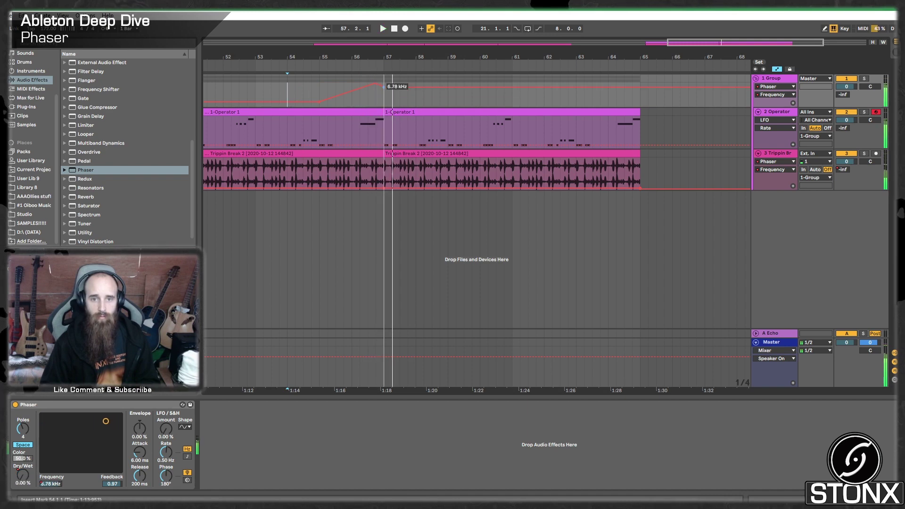
pyautogui.press('space')
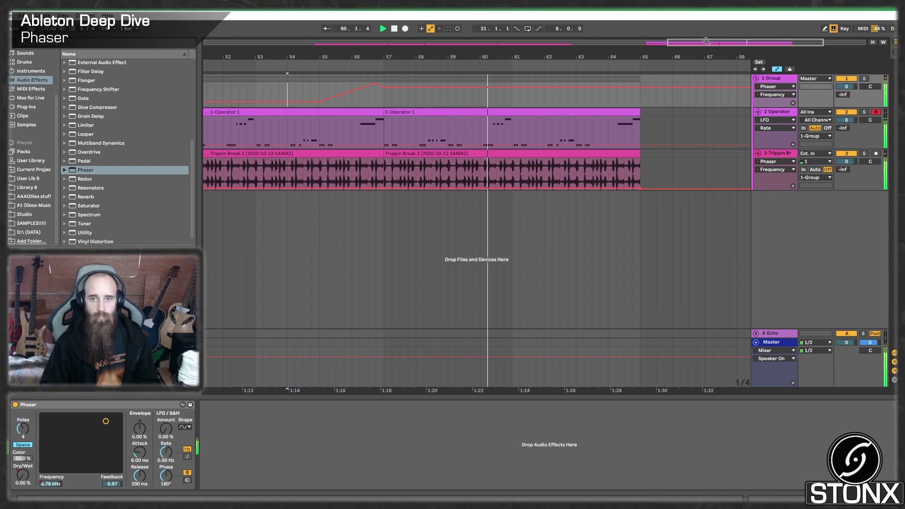
# - Stop playback, view the whole arrangement, and review the devices on the Operator, break and group tracks
pyautogui.moveTo(706, 41); pyautogui.dragTo(704, 15)
pyautogui.press('space')
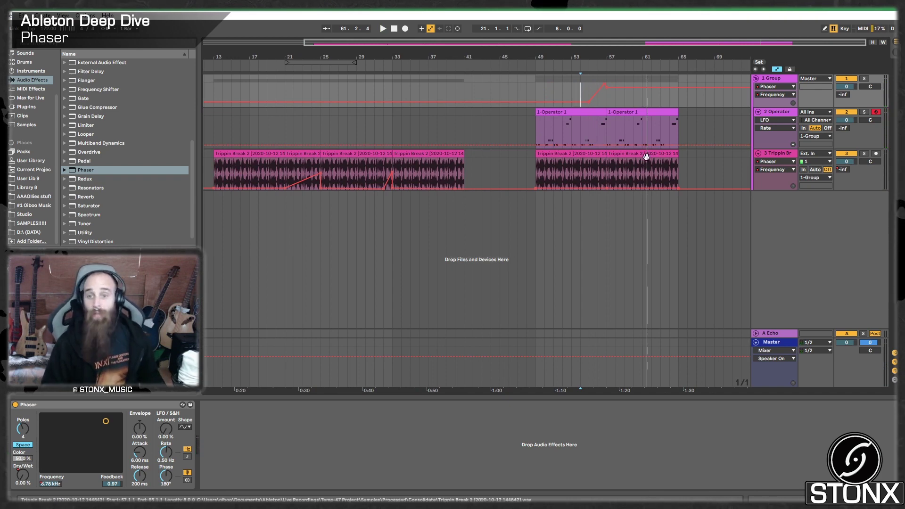
pyautogui.click(776, 117)
pyautogui.click(774, 112)
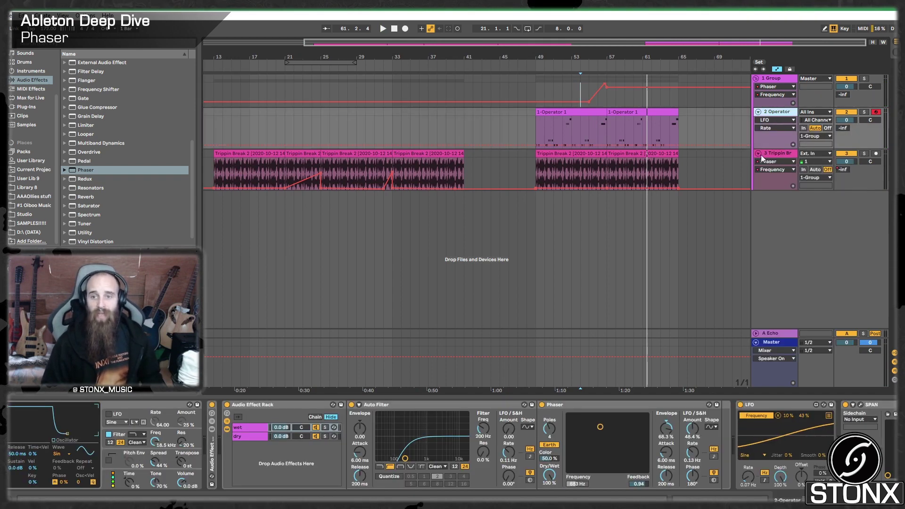
pyautogui.click(774, 153)
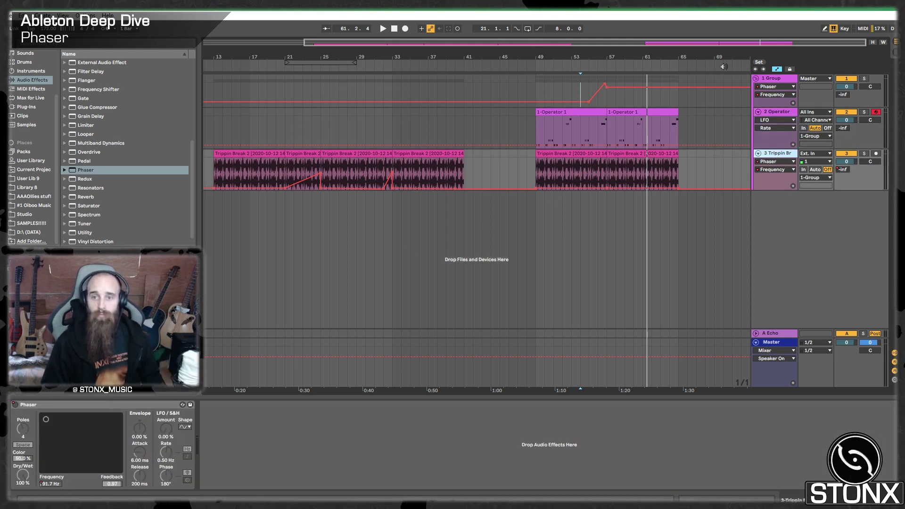
pyautogui.click(774, 81)
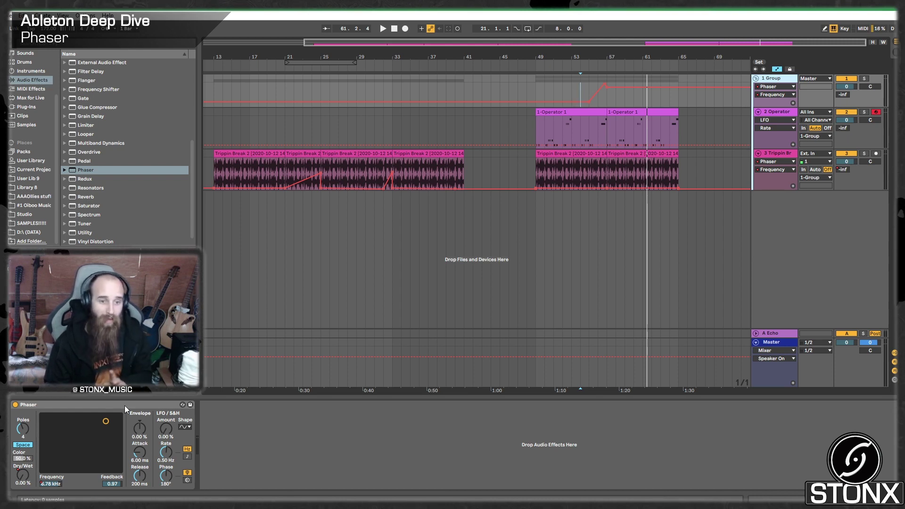
# - Collapse the Operator track's open Audio Effect Rack containing Auto Filter and Phaser, and select the LFO device
pyautogui.click(777, 115)
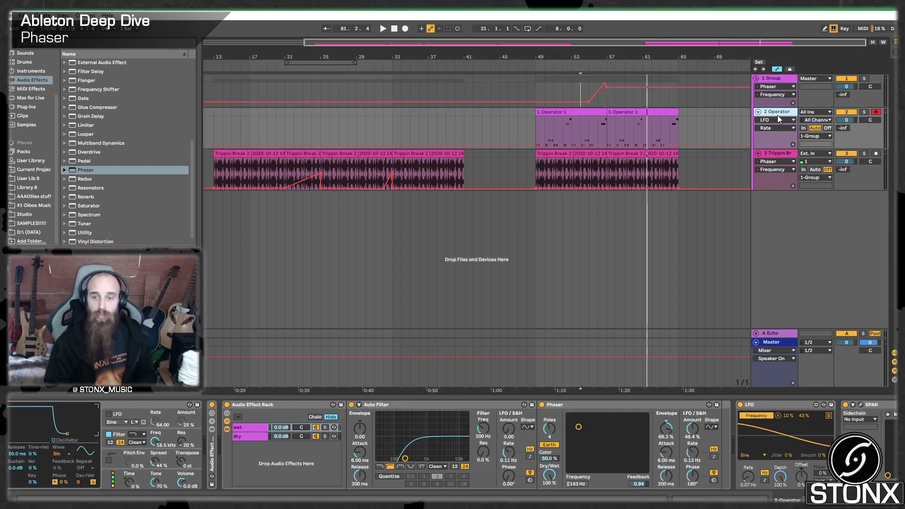
pyautogui.doubleClick(278, 403)
pyautogui.click(272, 407)
pyautogui.doubleClick(228, 450)
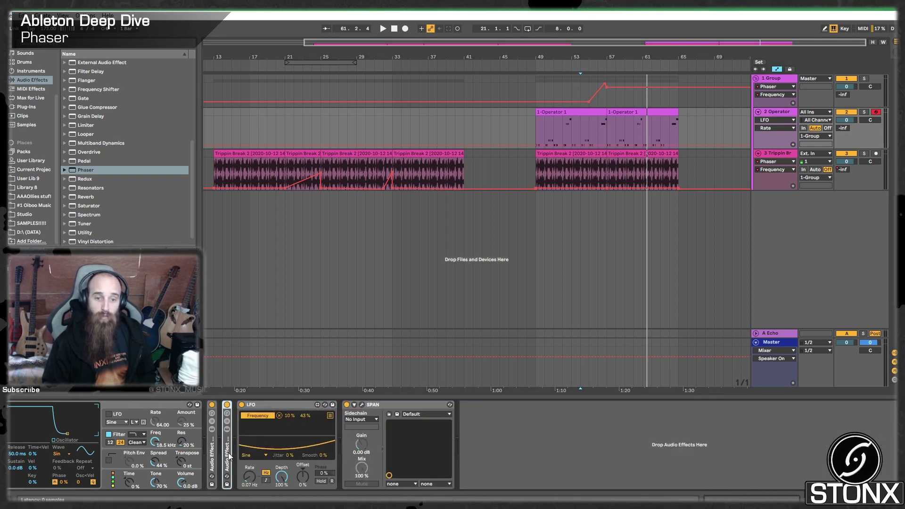
pyautogui.doubleClick(268, 406)
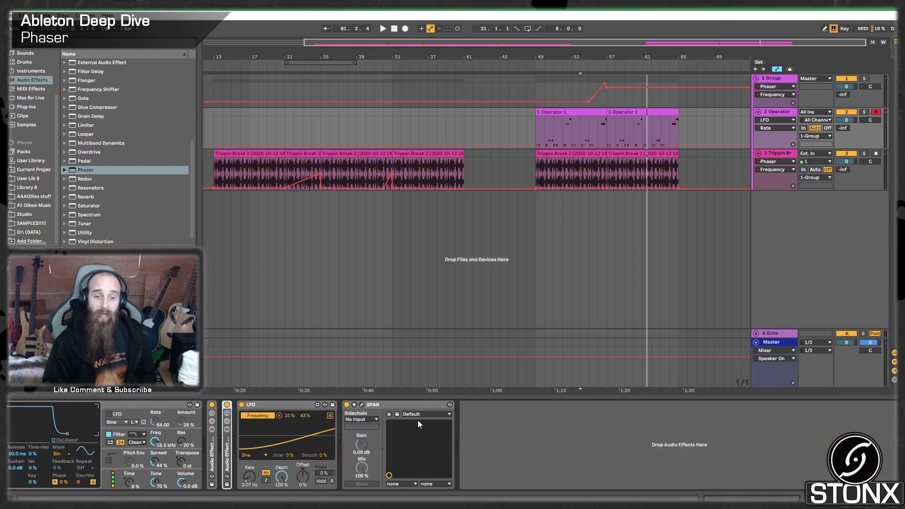
pyautogui.click(289, 407)
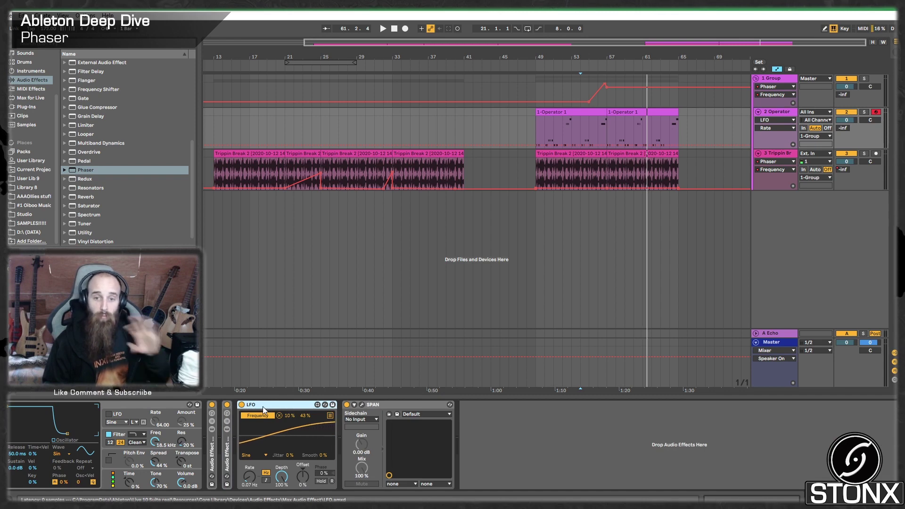